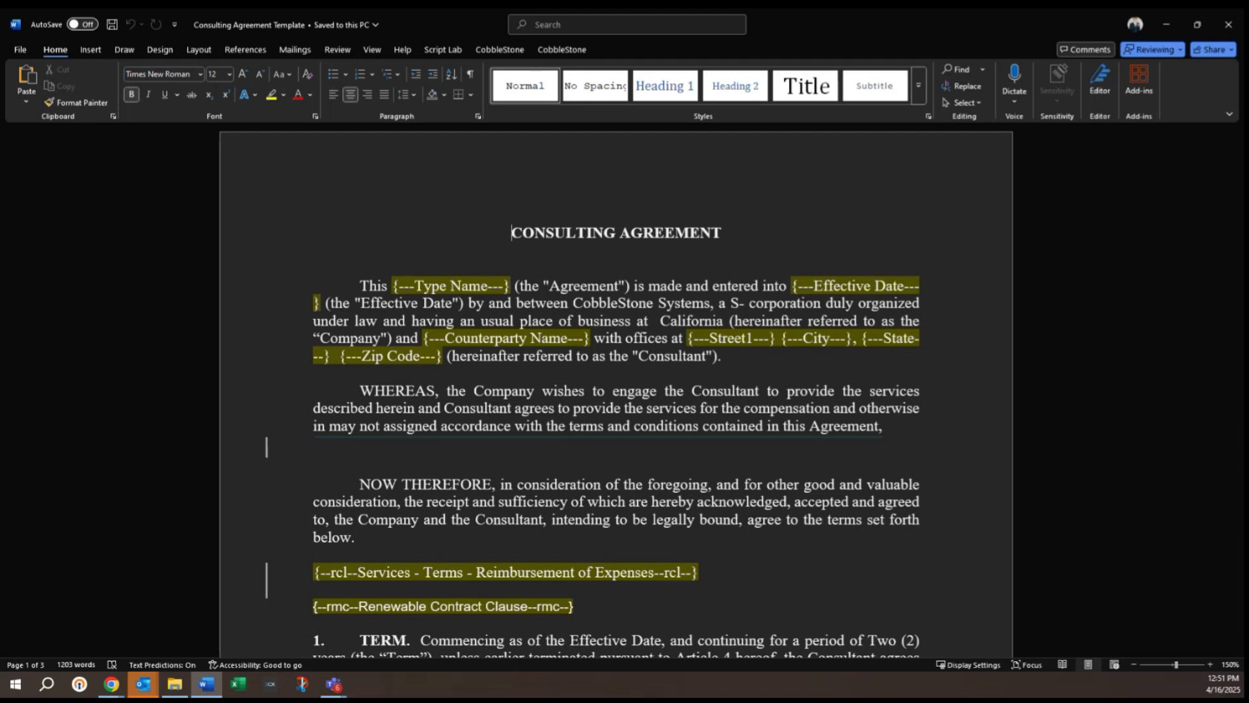
- Examine the merge fields in the Consulting Agreement template's opening paragraph and the clause tags below the recitals
left_click_drag(360, 390, 746, 530)
left_click(480, 296)
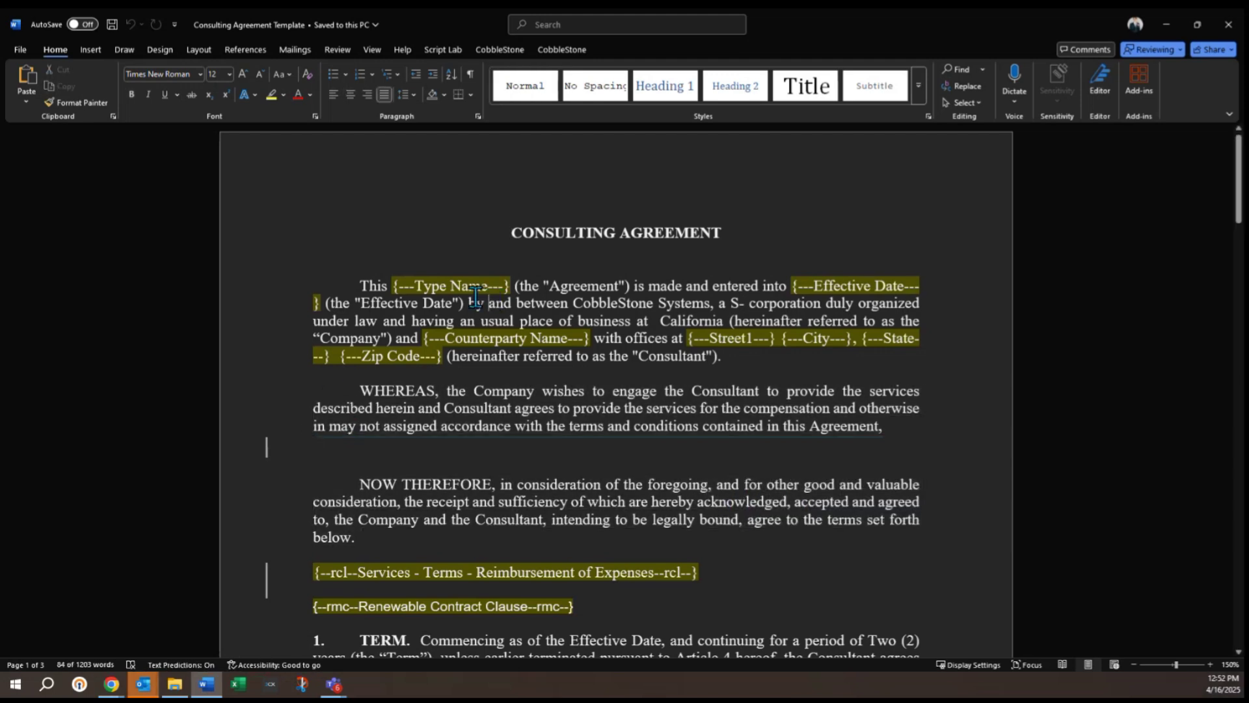
left_click_drag(392, 286, 518, 287)
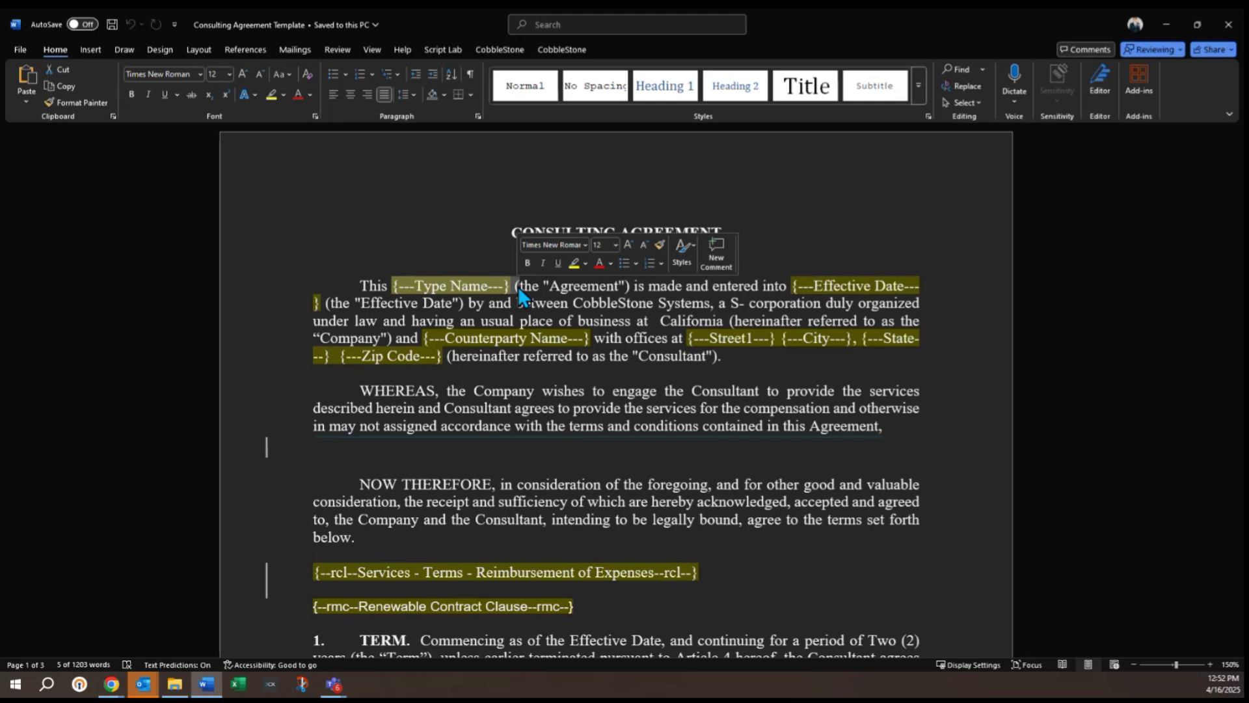
left_click(456, 306)
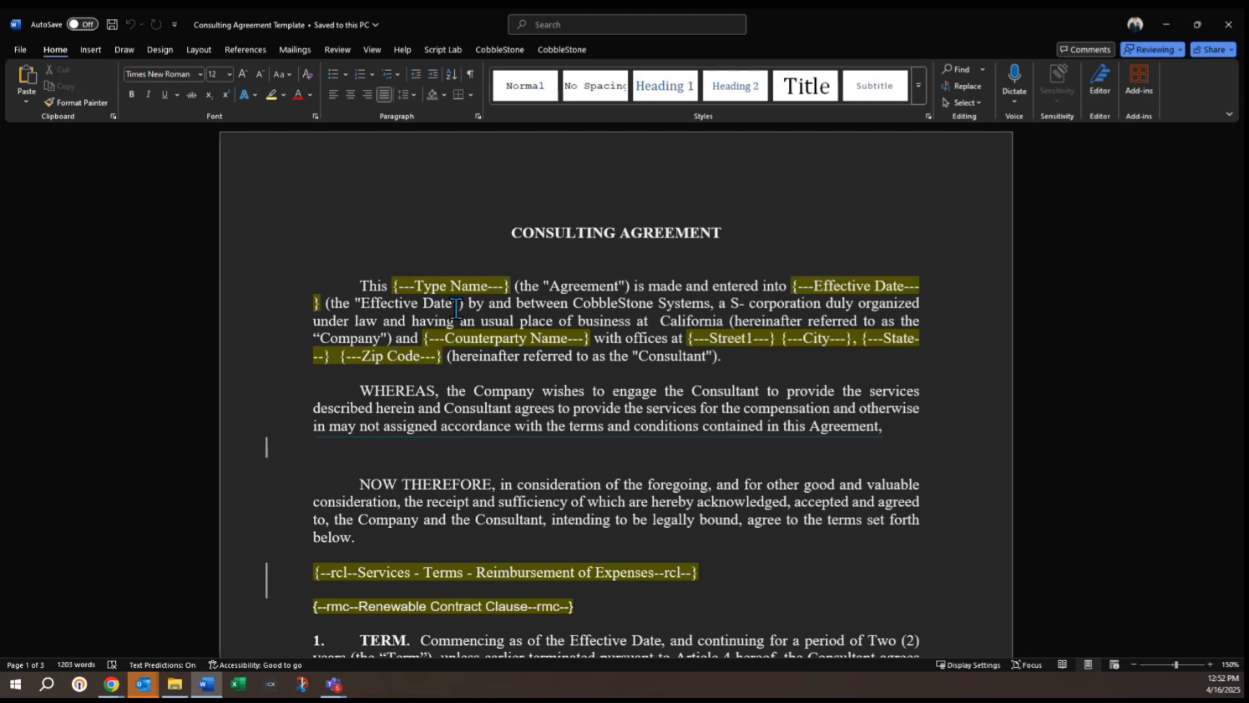
left_click_drag(383, 286, 464, 302)
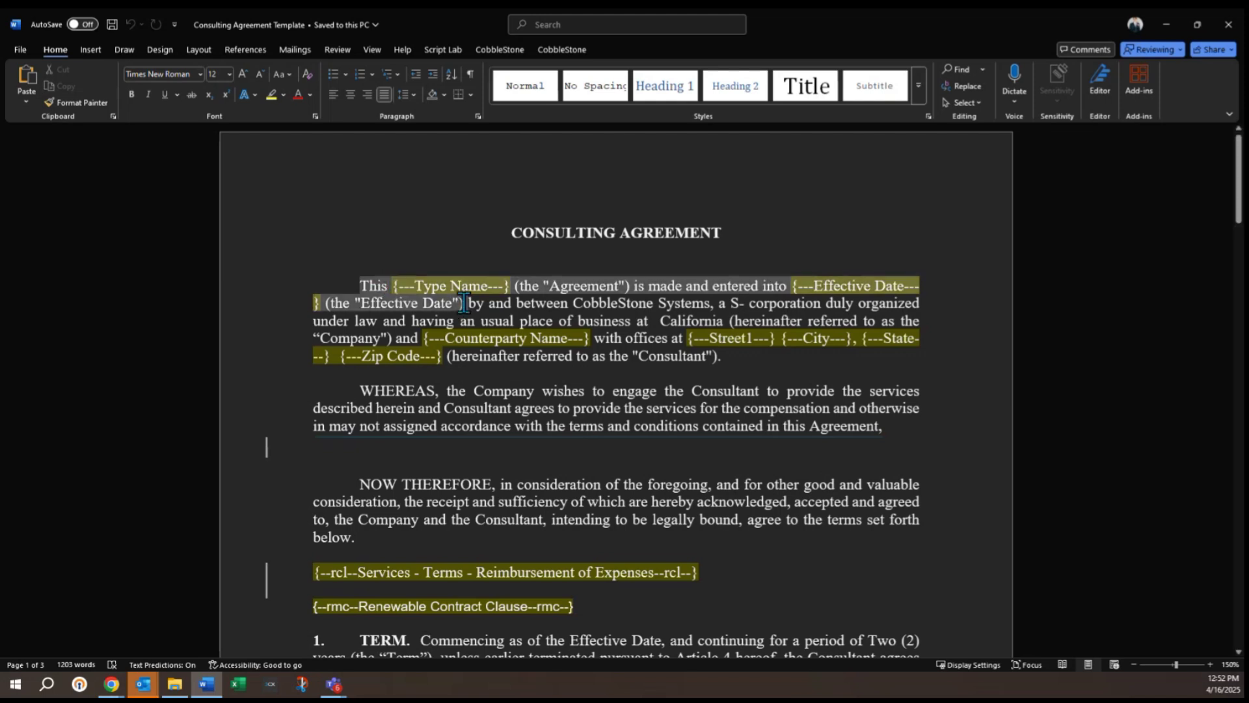
left_click(437, 289)
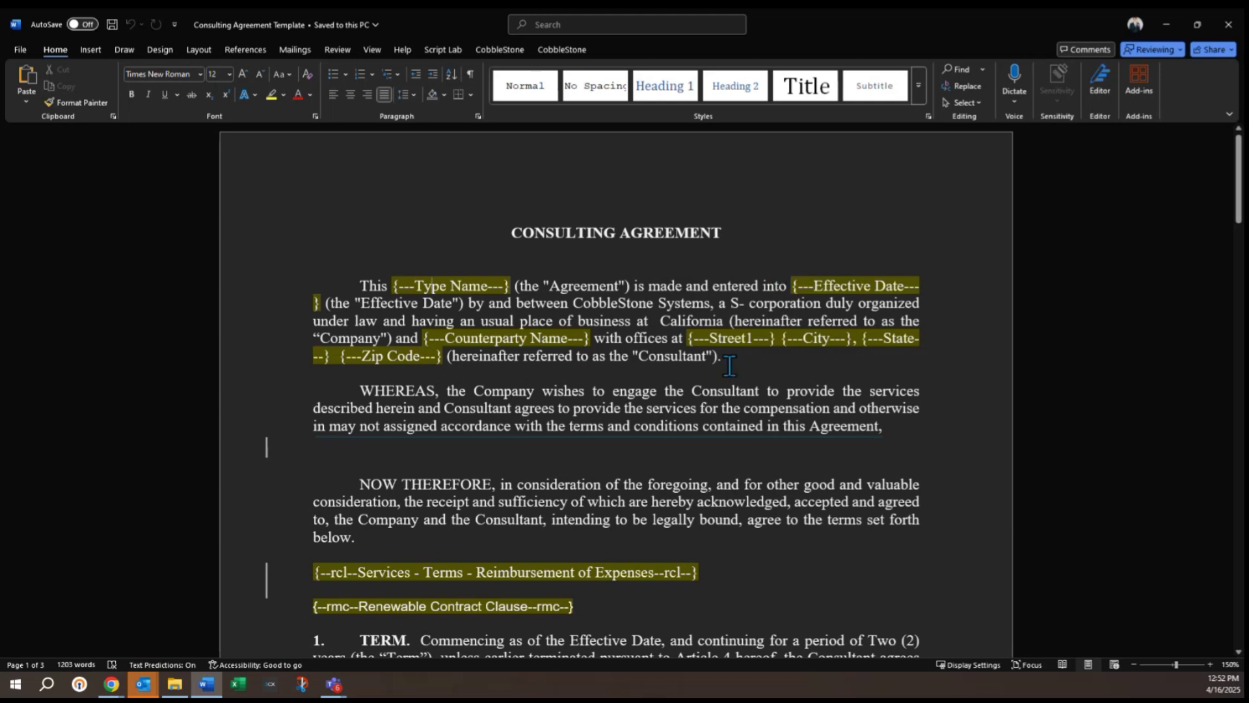
scroll(731, 366, "down", 1)
left_click_drag(580, 564, 290, 544)
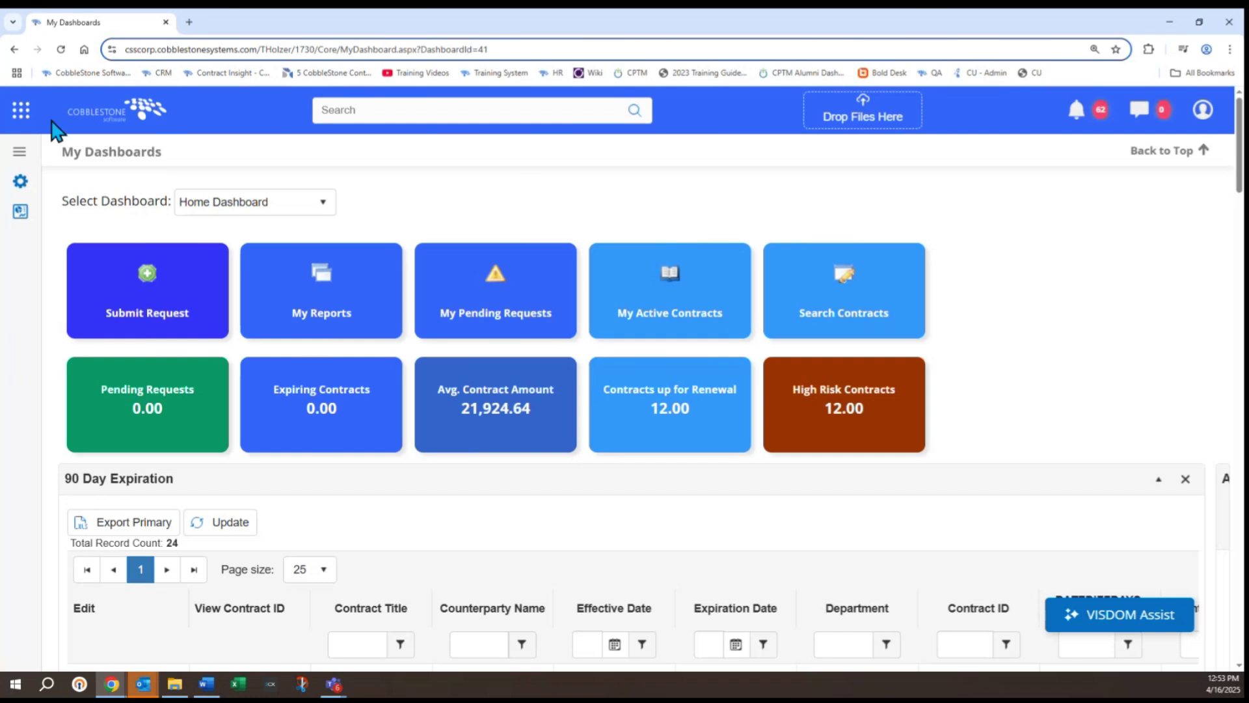
- Switch to CobbleStone and start a new contract record of the Consulting Agreement type
left_click(21, 112)
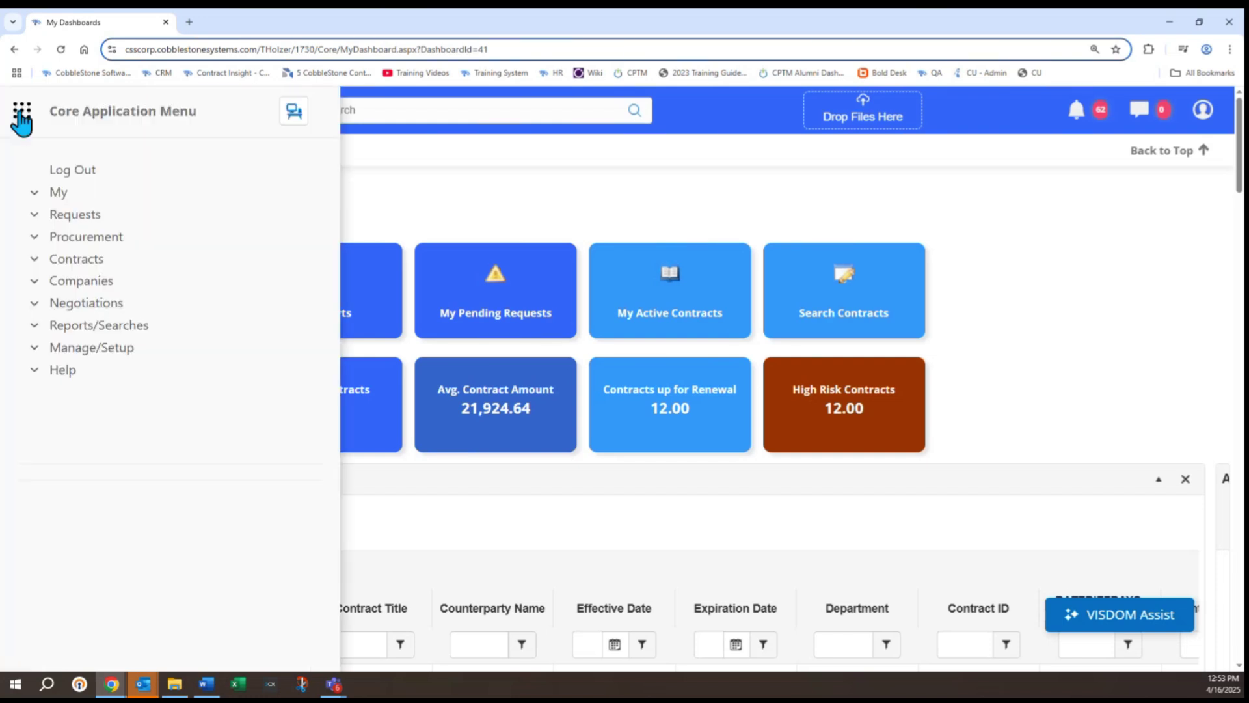
left_click(112, 260)
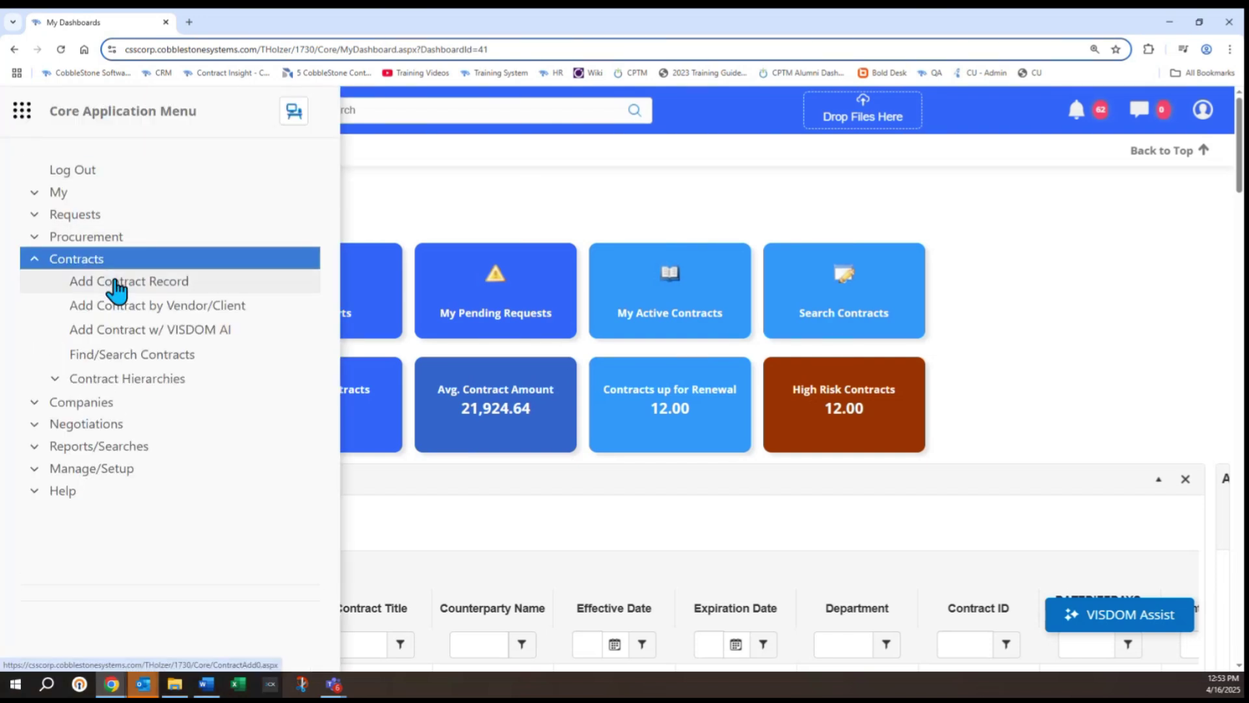
left_click(116, 281)
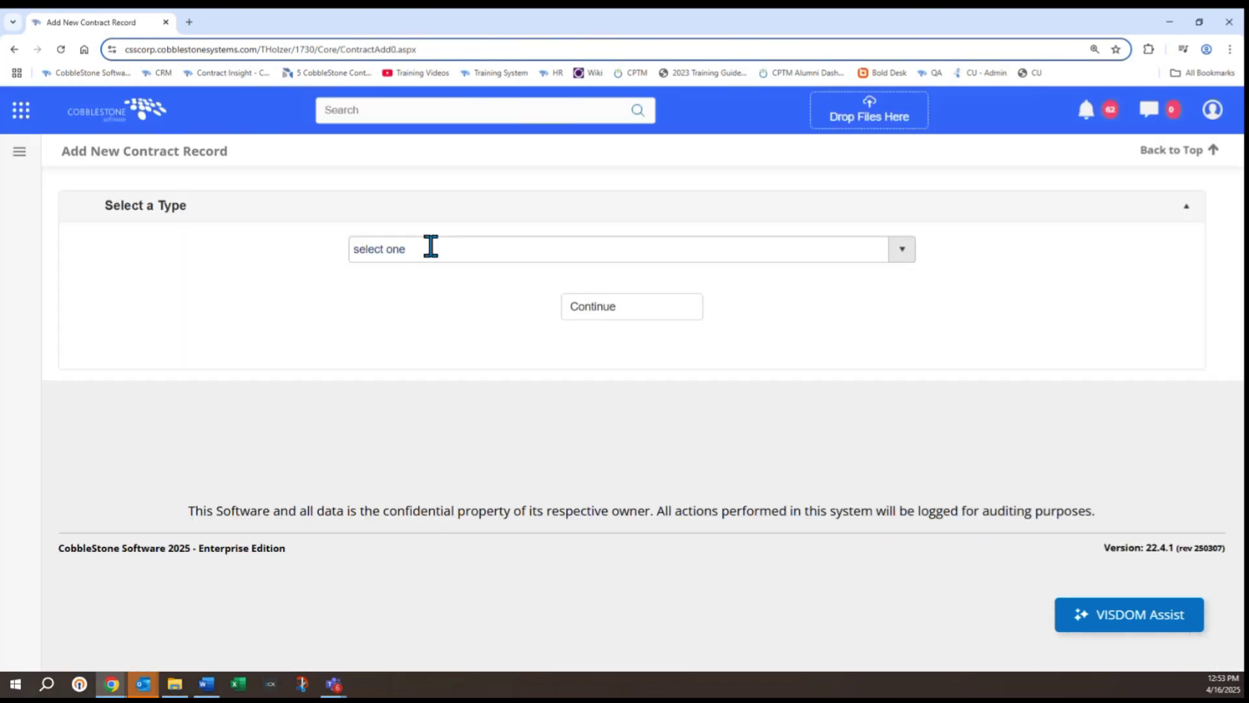
left_click(430, 247)
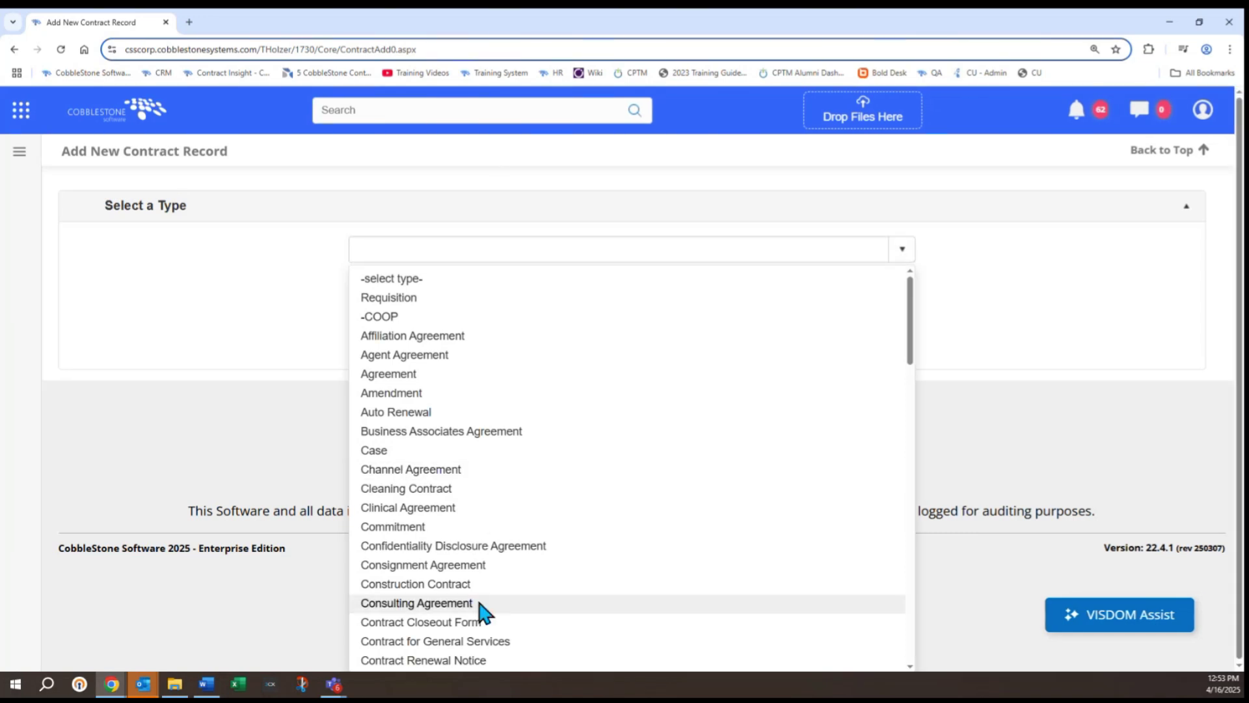
left_click(482, 607)
left_click(635, 301)
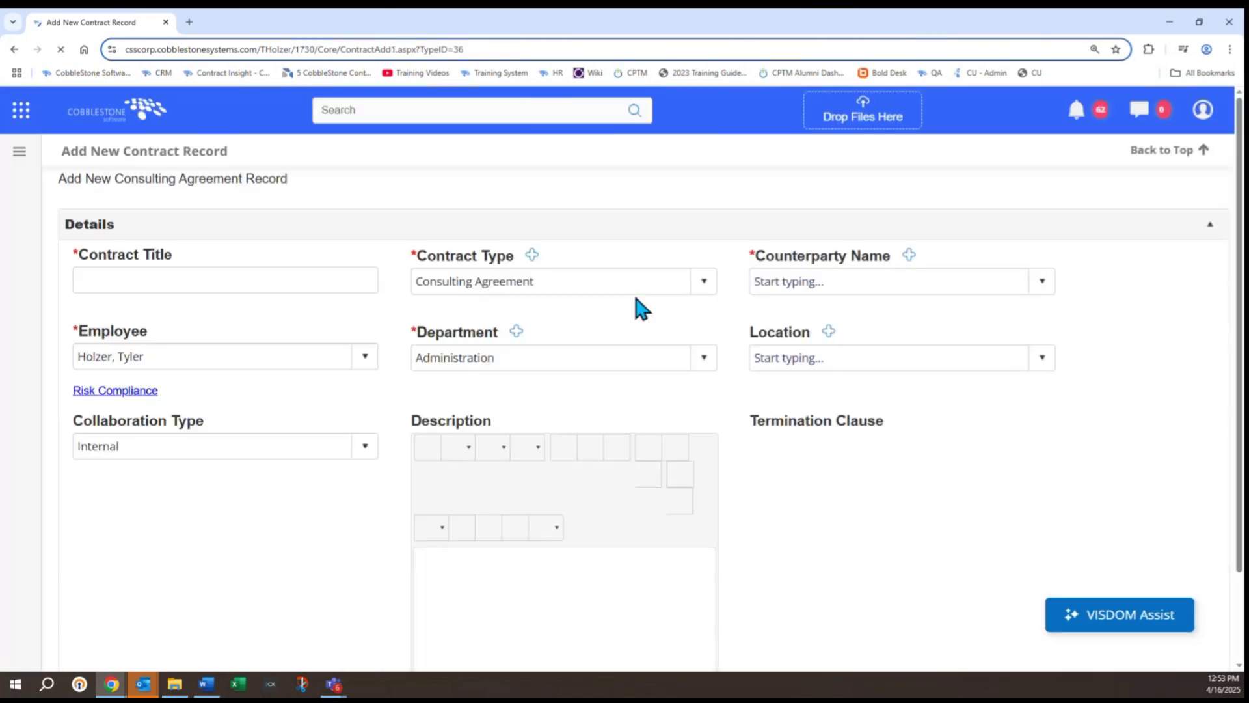
- Title the contract "Consulting Agreement 4/16/2025", with ABC Customer as counterparty and Development as department
left_click(236, 272)
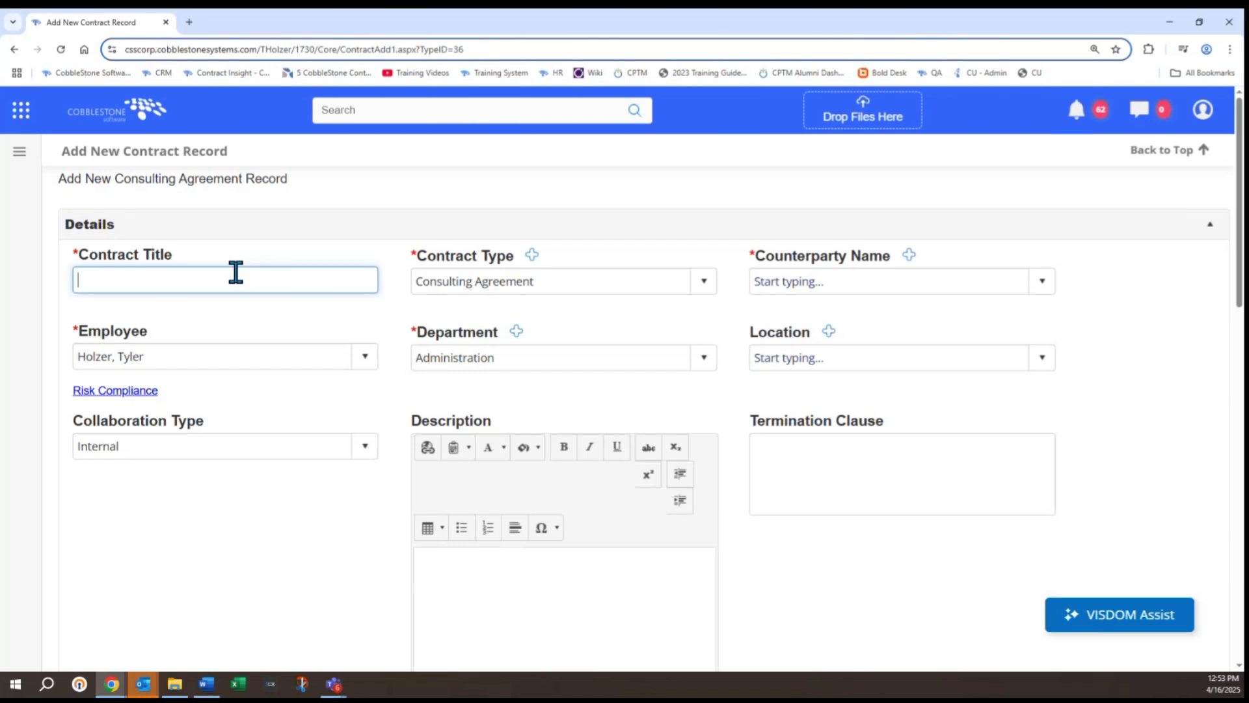
type("Consulting Agreement 4/16/2025")
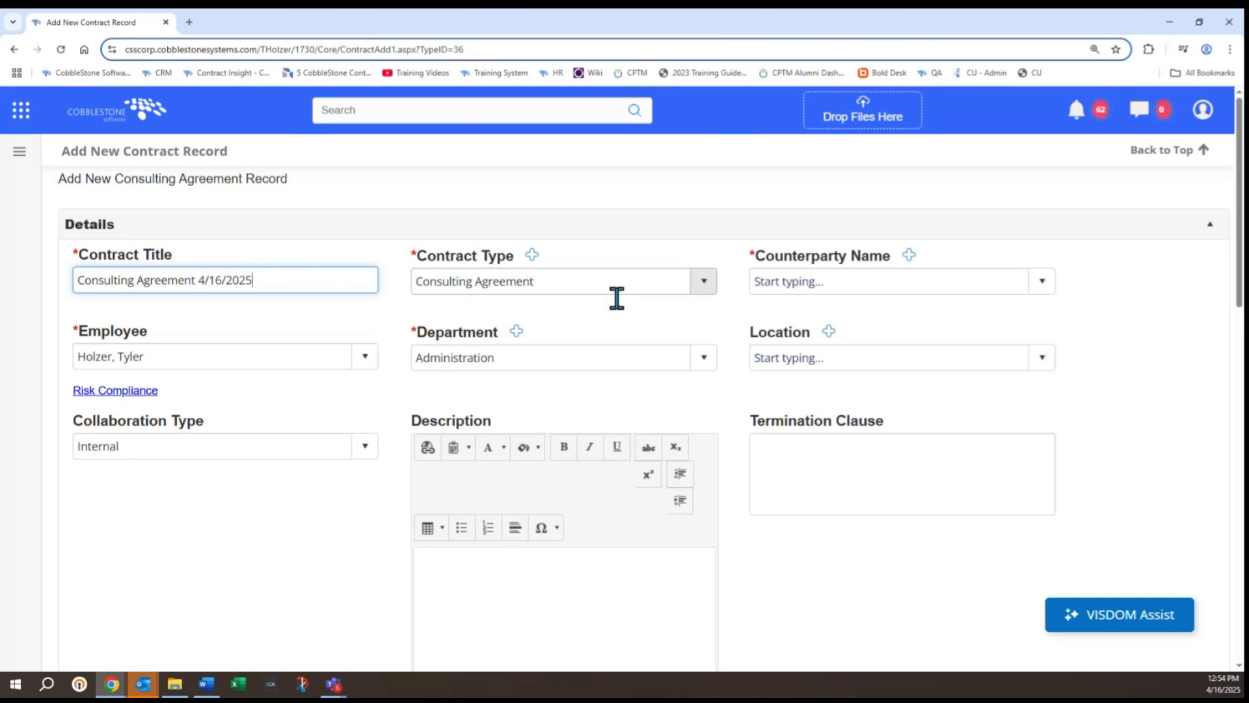
left_click(766, 281)
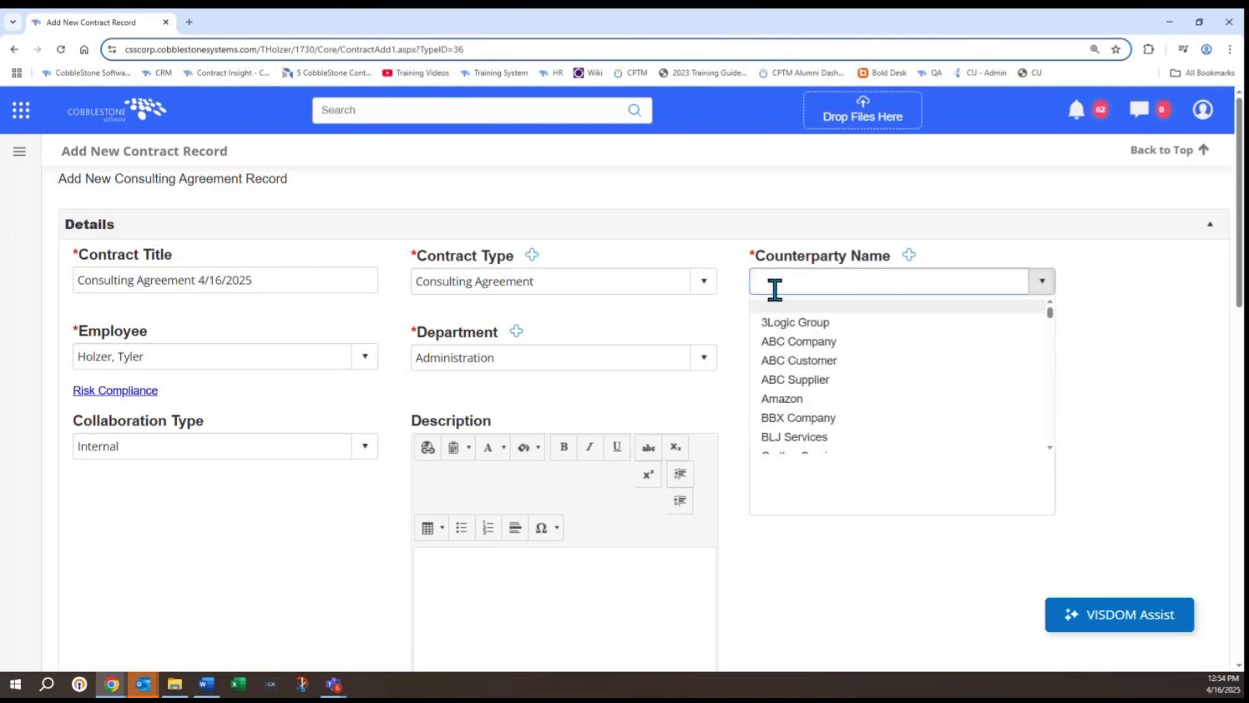
left_click(805, 365)
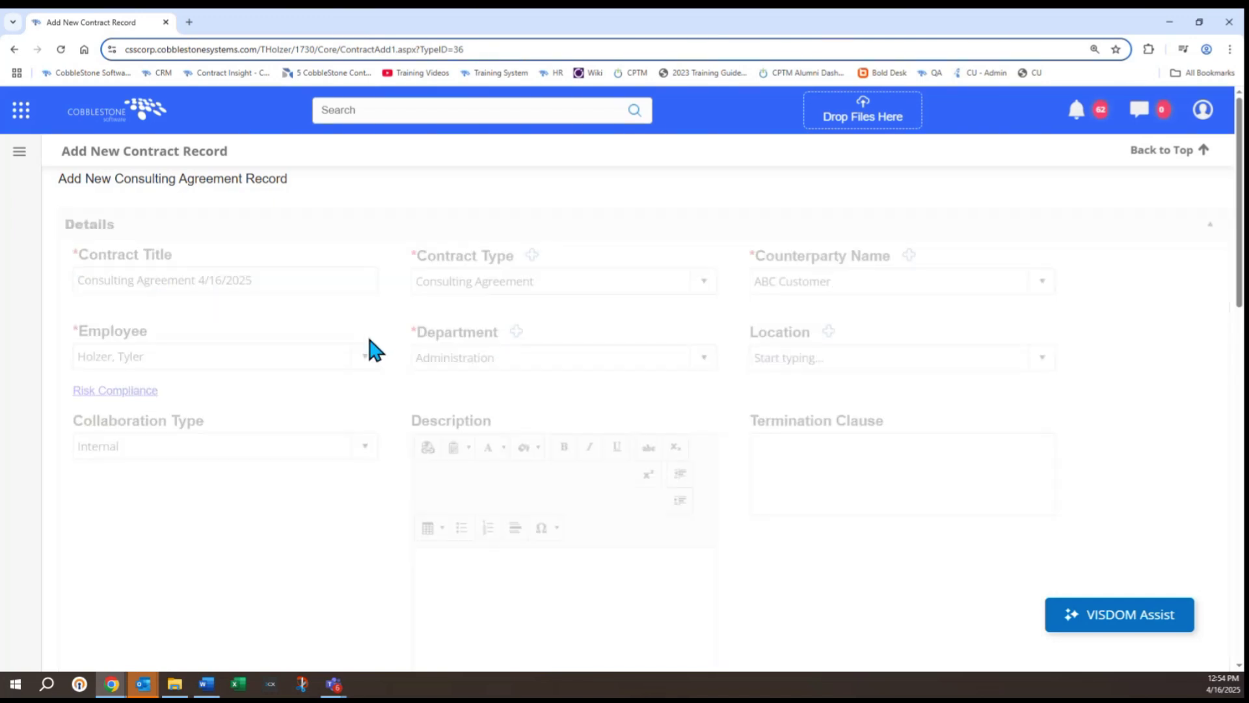
left_click(465, 381)
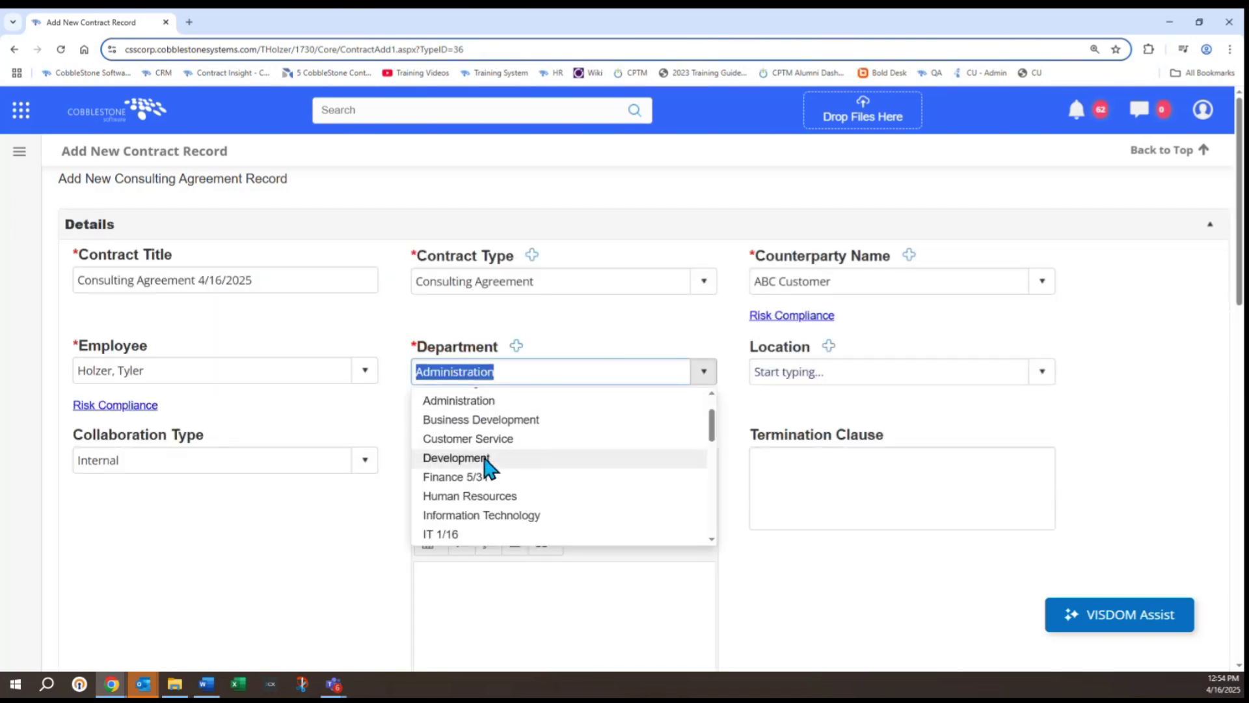
left_click(485, 457)
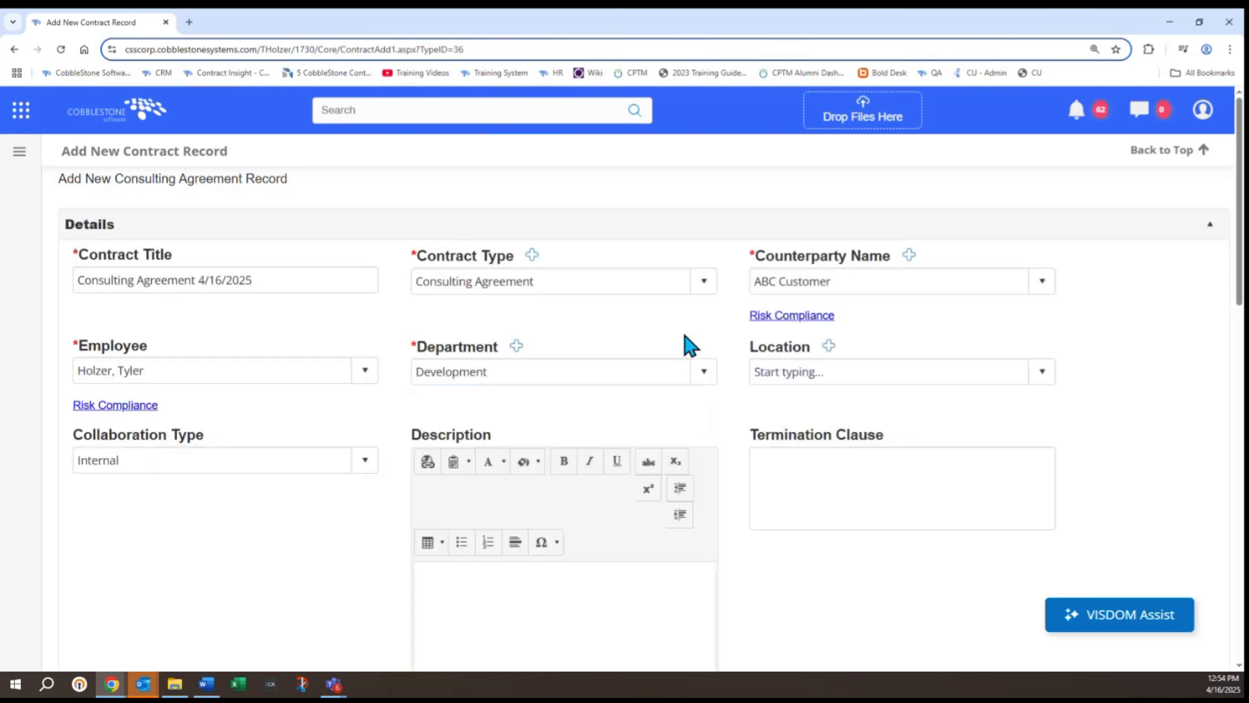
- Enter a contract amount of 25000 and a budget amount of 500000
scroll(683, 332, "down", 4)
scroll(686, 336, "down", 4)
left_click(246, 470)
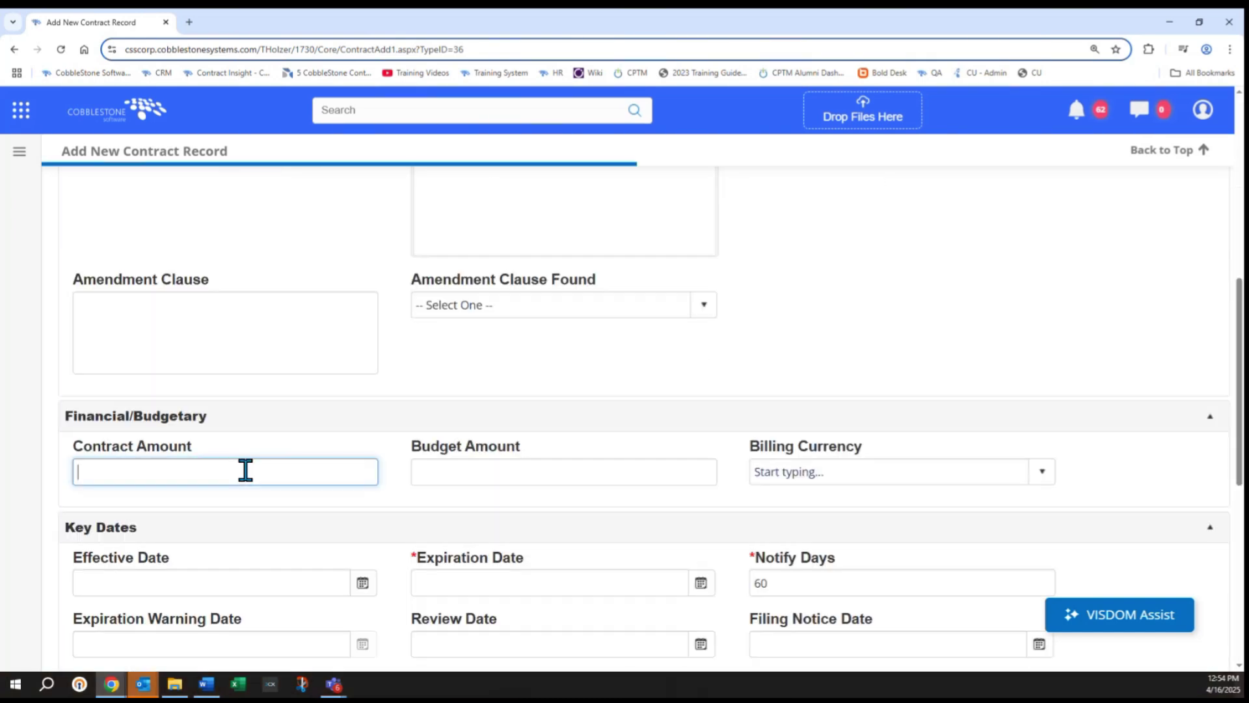
type("25000")
left_click(449, 481)
type("500000")
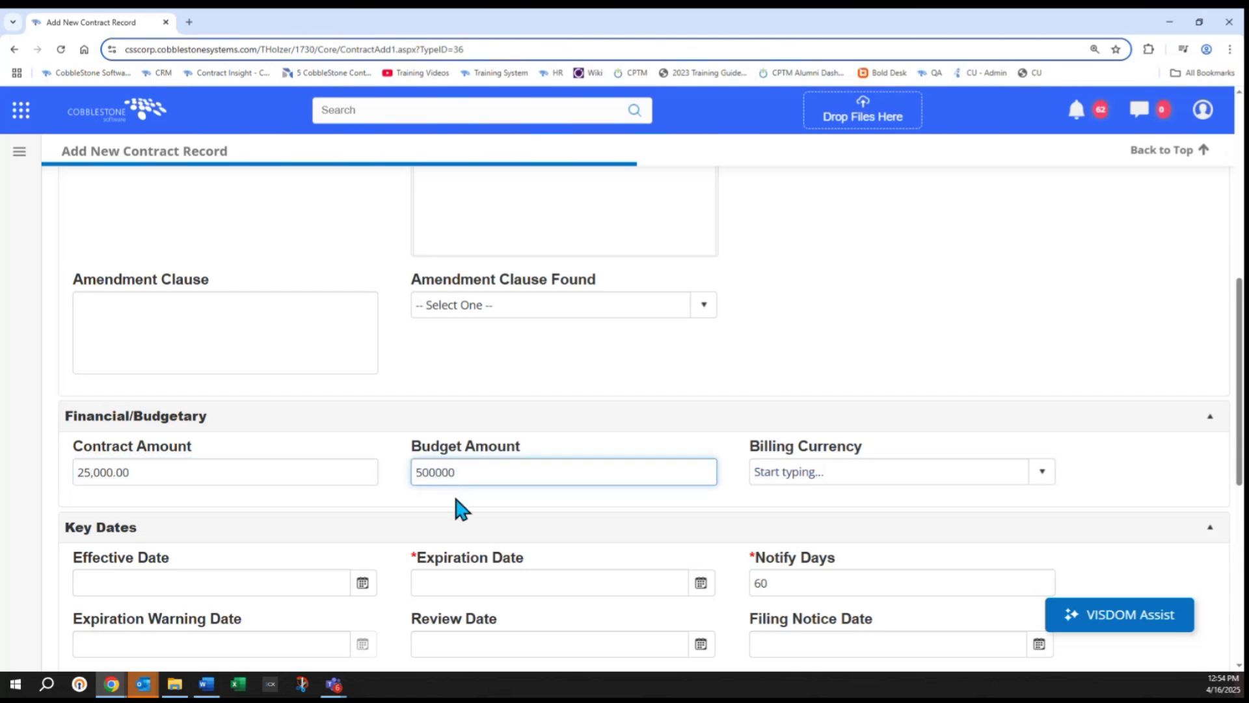
- Set the contract's effective date to 4/16/2025 and its expiration date to 4/30/2026
left_click(362, 584)
left_click(246, 467)
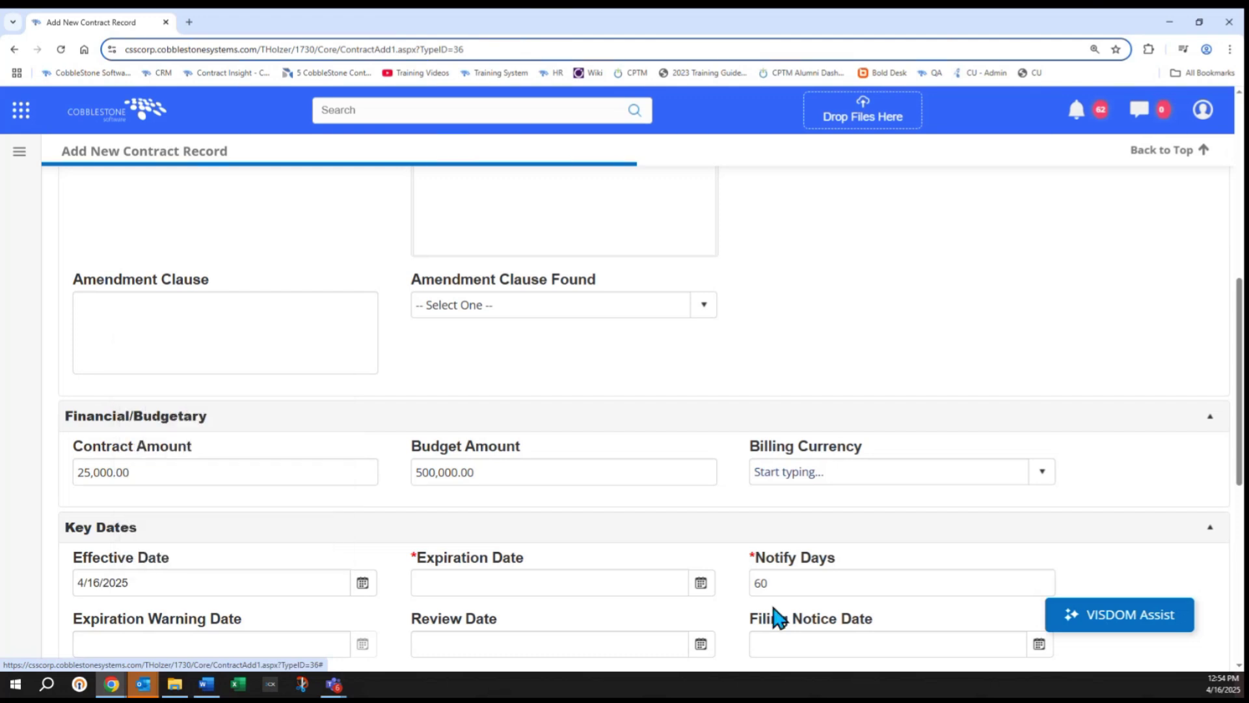
left_click(701, 583)
left_click(669, 365)
left_click(668, 364)
left_click(668, 364)
left_click(669, 364)
left_click(613, 522)
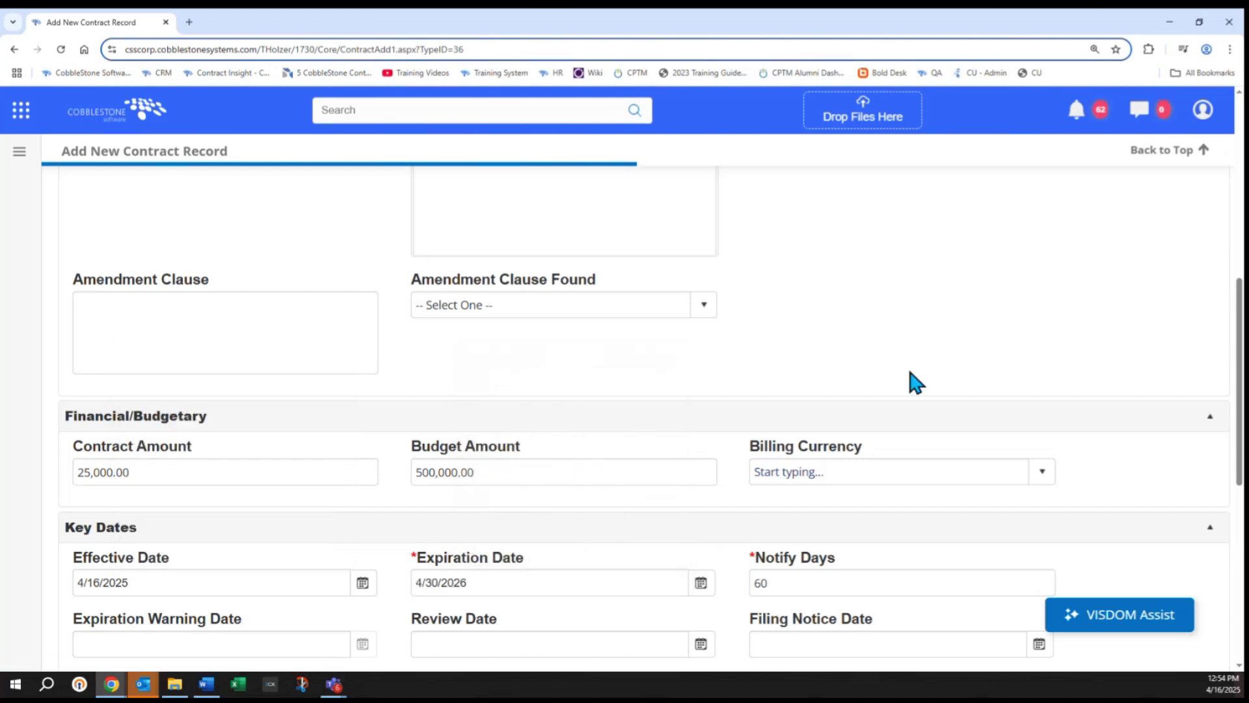
- Save the new contract record, leaving the record info and renewal fields at their defaults
scroll(911, 382, "down", 3)
scroll(911, 372, "down", 5)
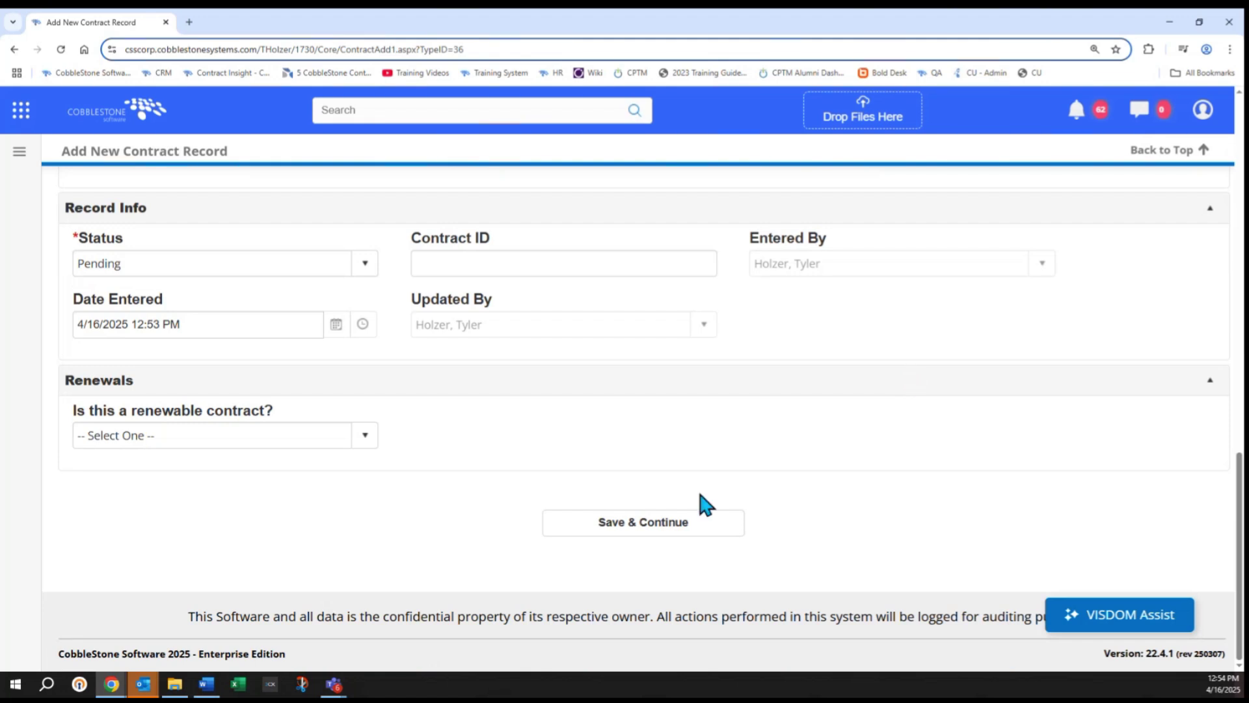
left_click(660, 522)
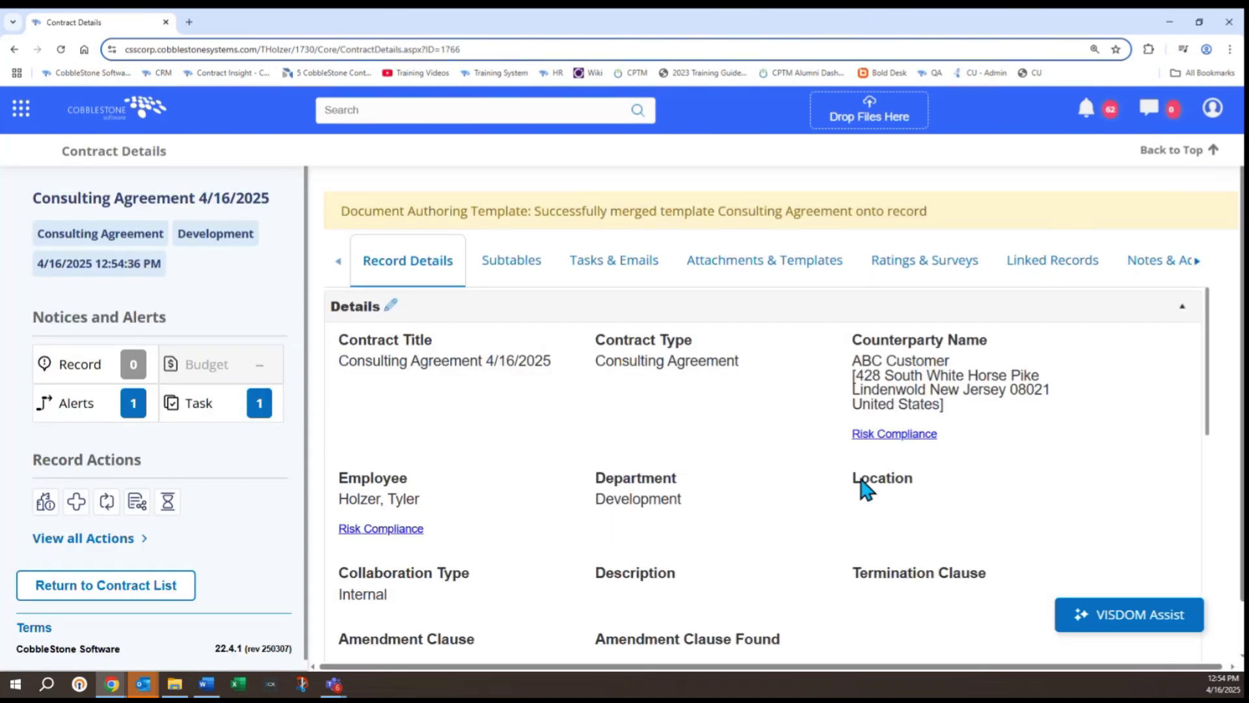
- Open the record's attachments and templates and examine the Mutual NDA Template and Consulting Agreement 10-13-22 file entries
left_click(760, 263)
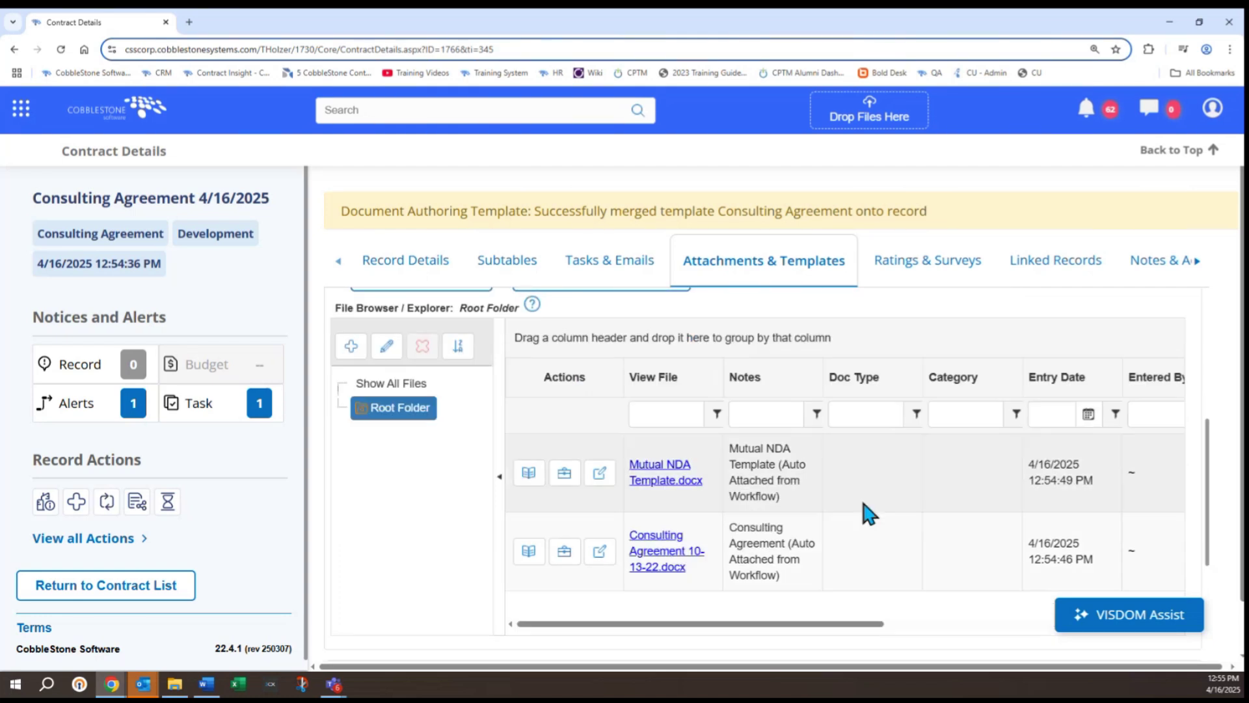
left_click(806, 491)
left_click(797, 546)
left_click(792, 502)
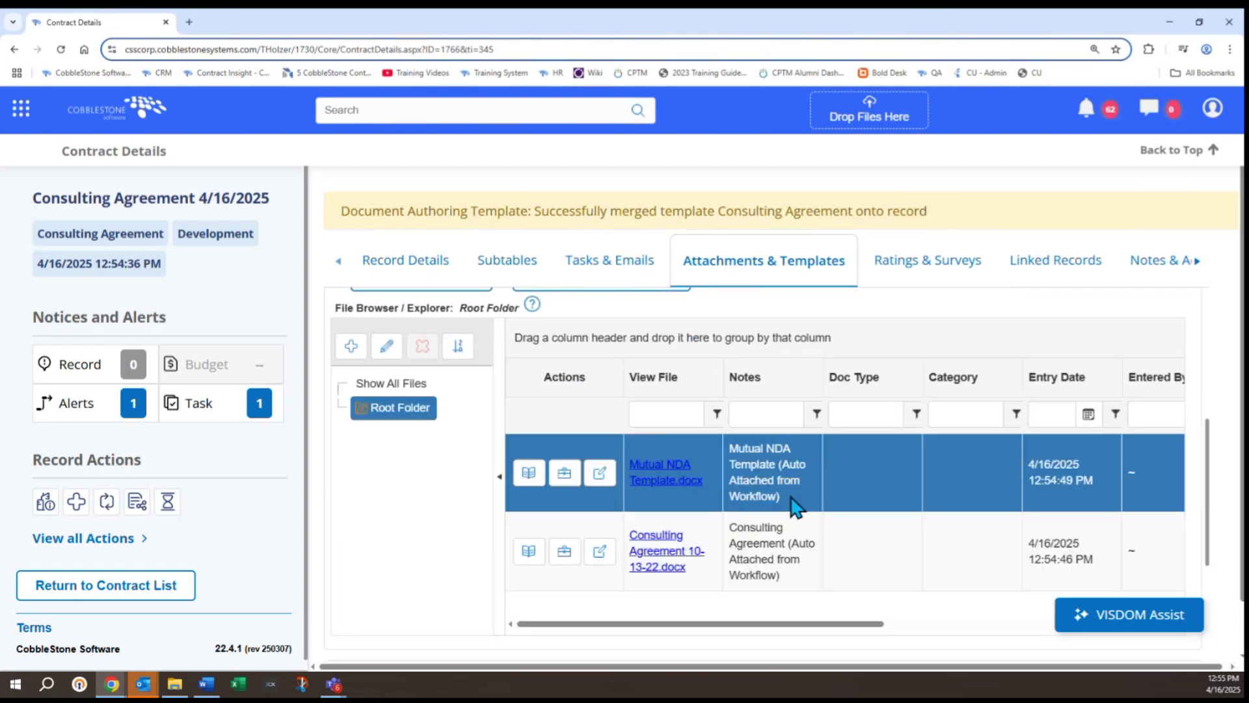
left_click(786, 525)
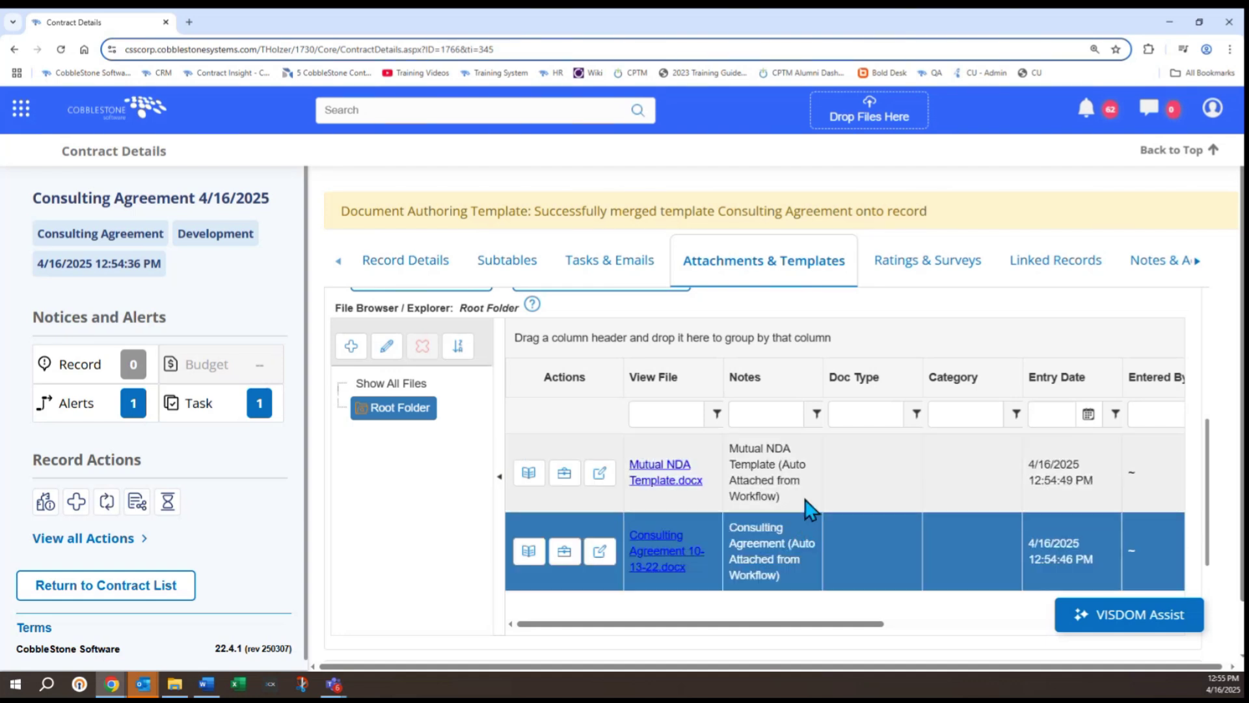
left_click(806, 507)
left_click(795, 521)
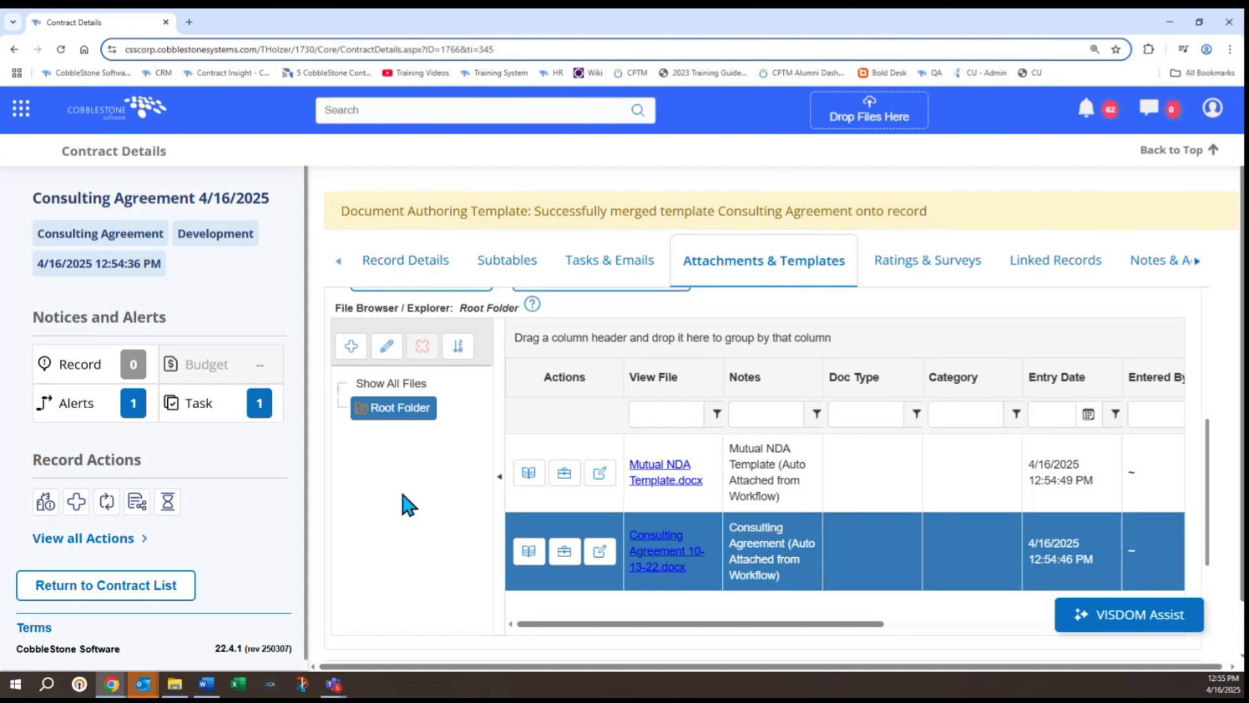
- Start merging a standard template from the record's merged document templates section and look through the available templates
scroll(405, 504, "down", 4)
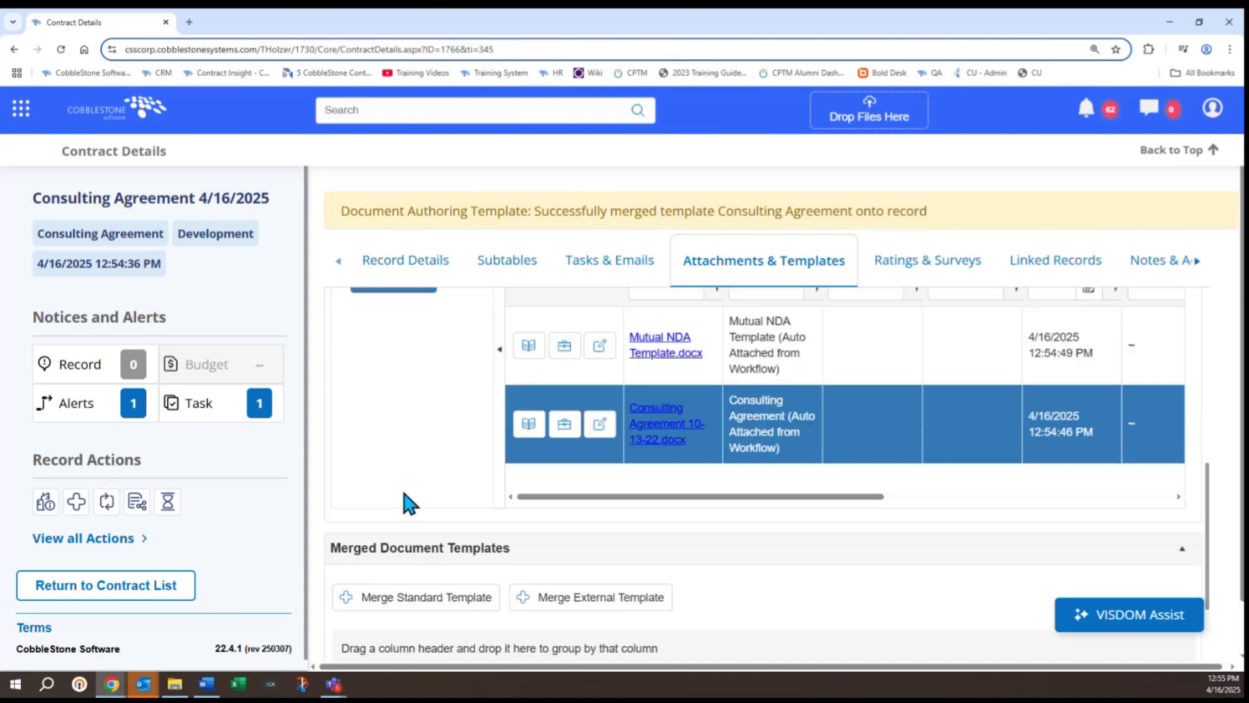
triple_click(388, 422)
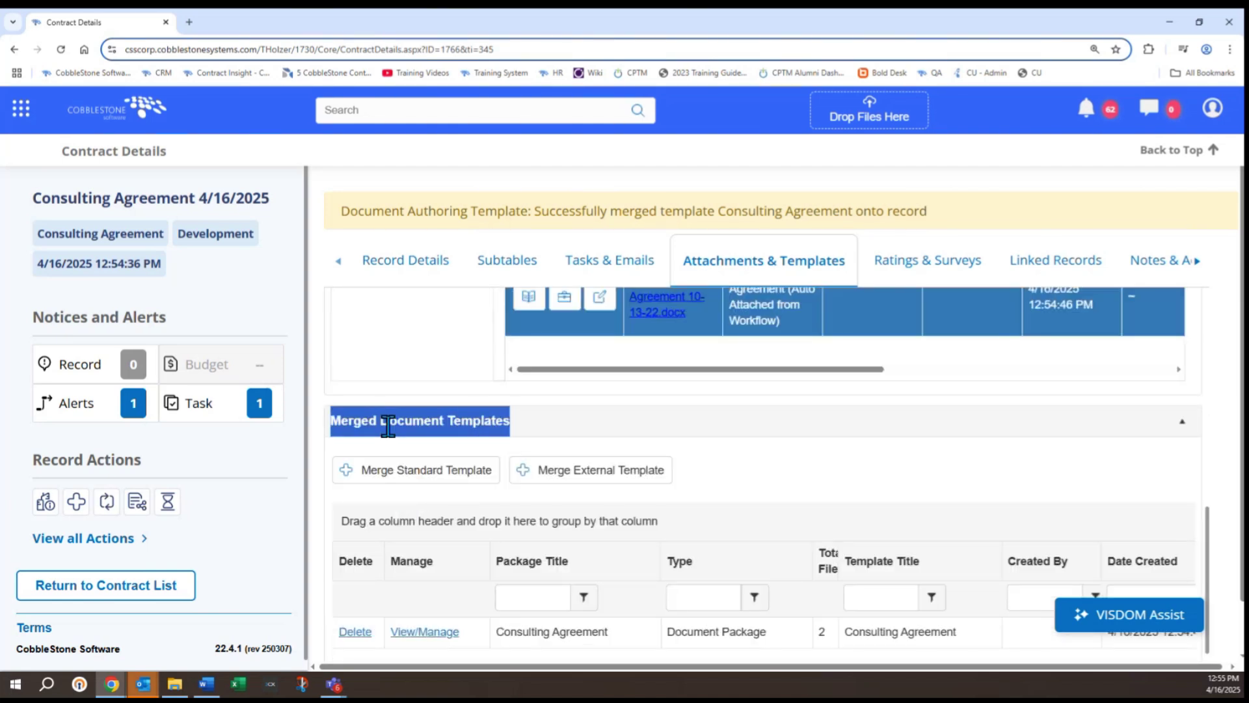
scroll(387, 427, "down", 2)
scroll(390, 435, "up", 1)
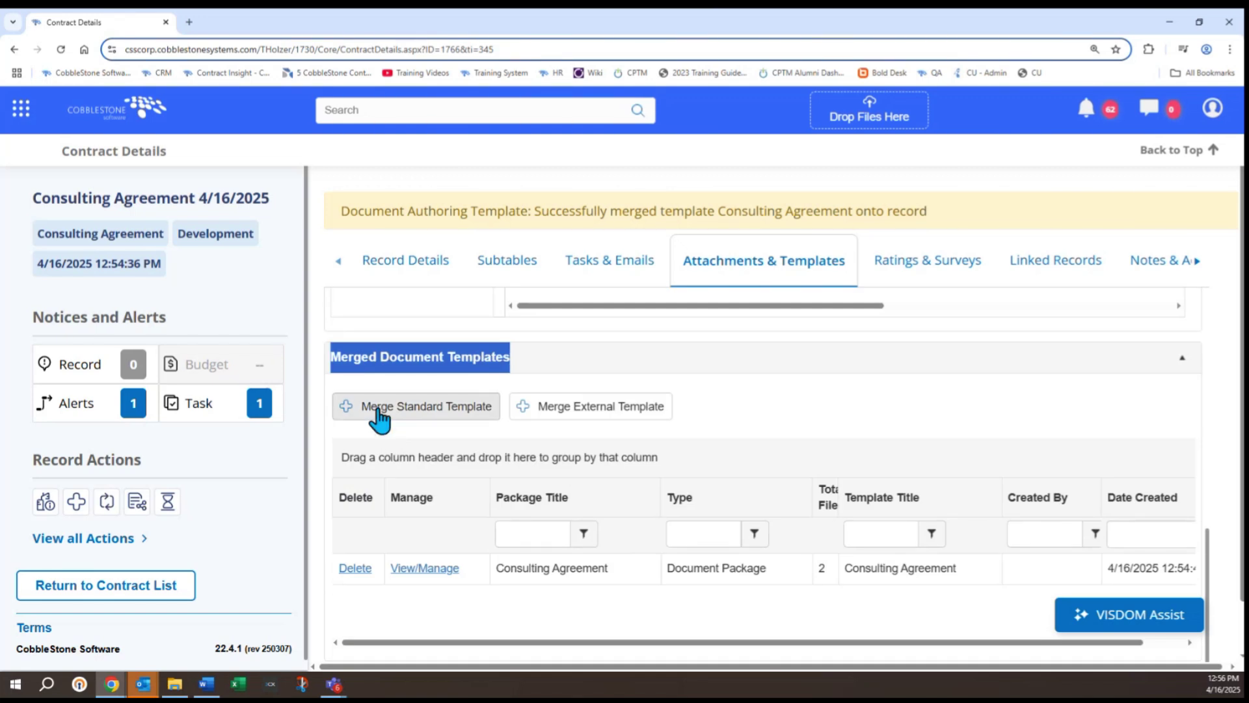
left_click(378, 409)
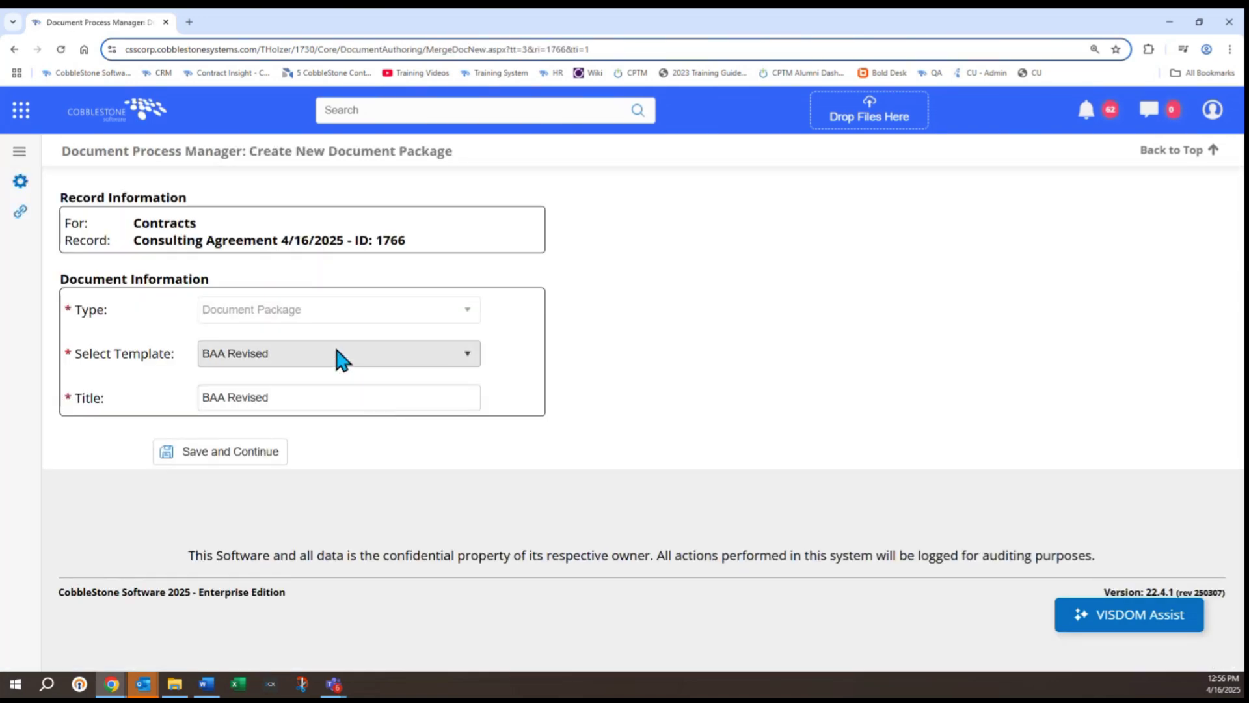
left_click(341, 360)
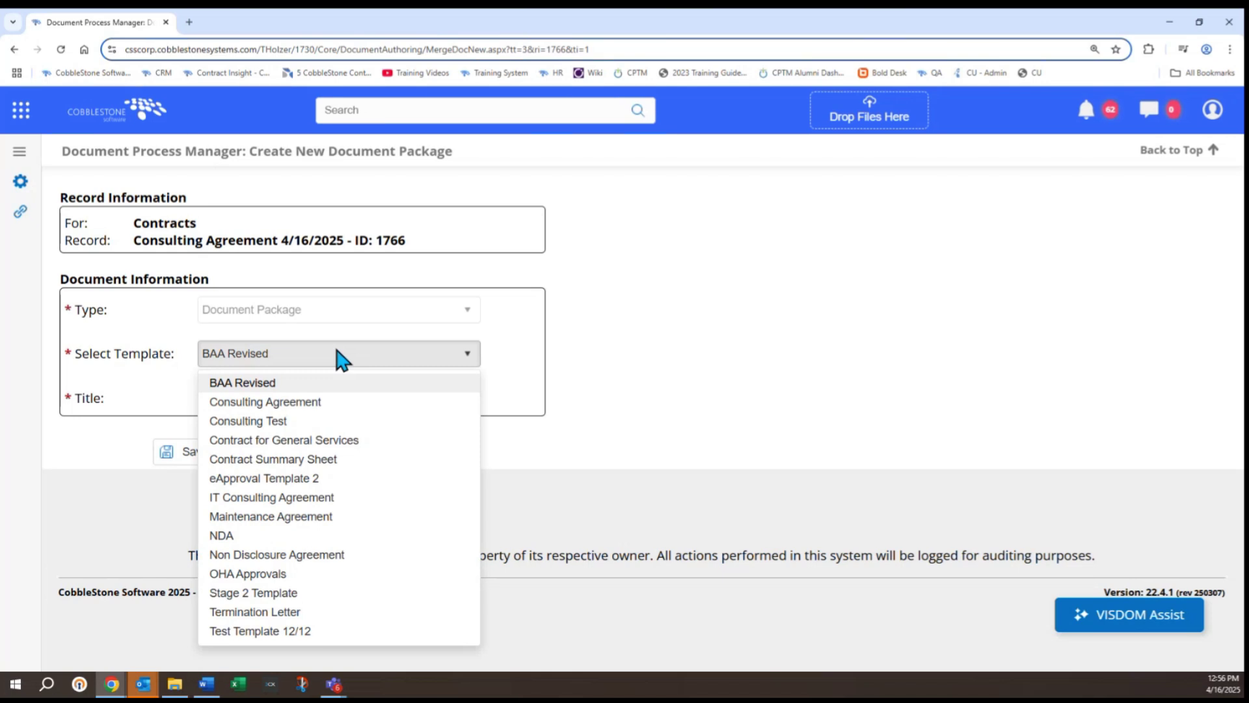
left_click(690, 366)
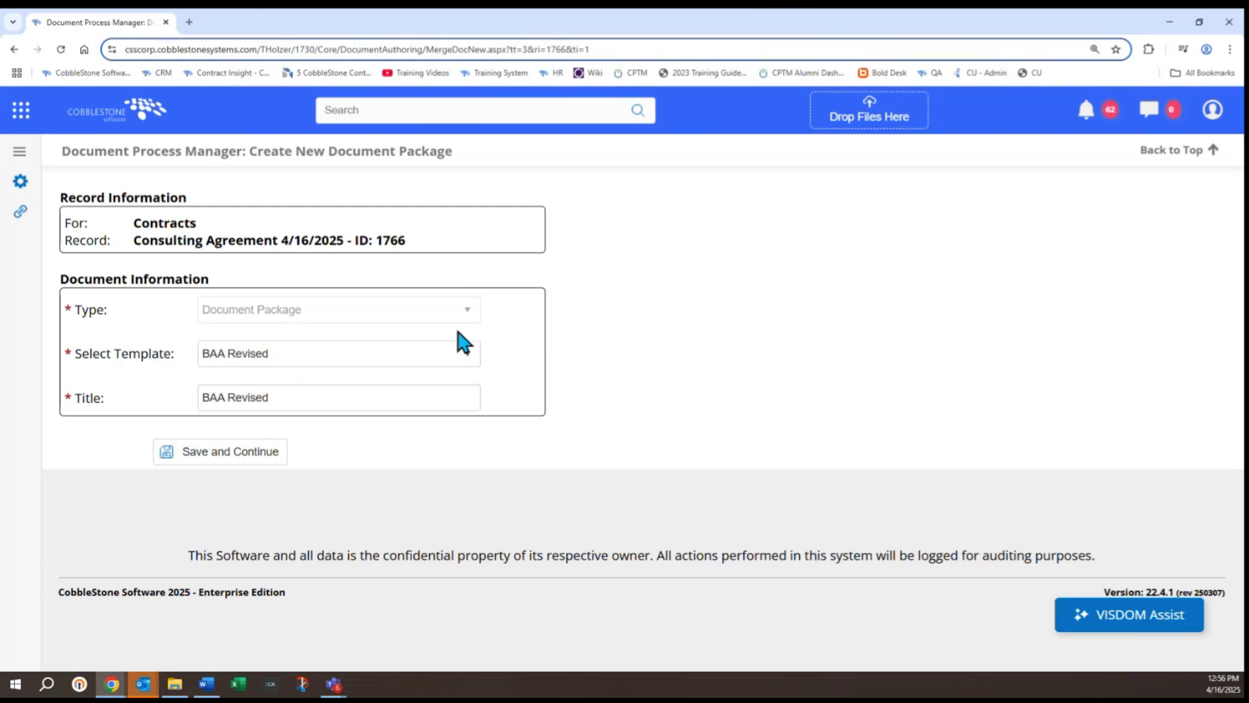
- Create a document package from the Consulting Agreement template, keeping its default title, and continue to its setup
left_click(432, 357)
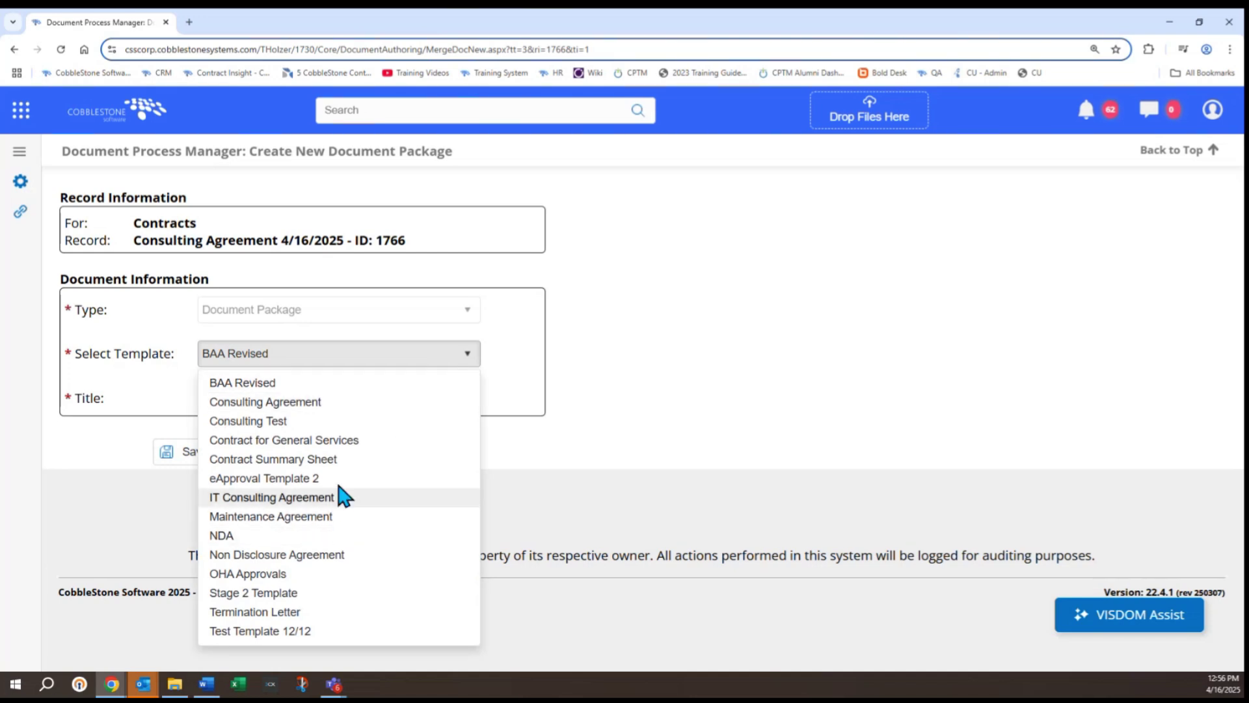
left_click(302, 423)
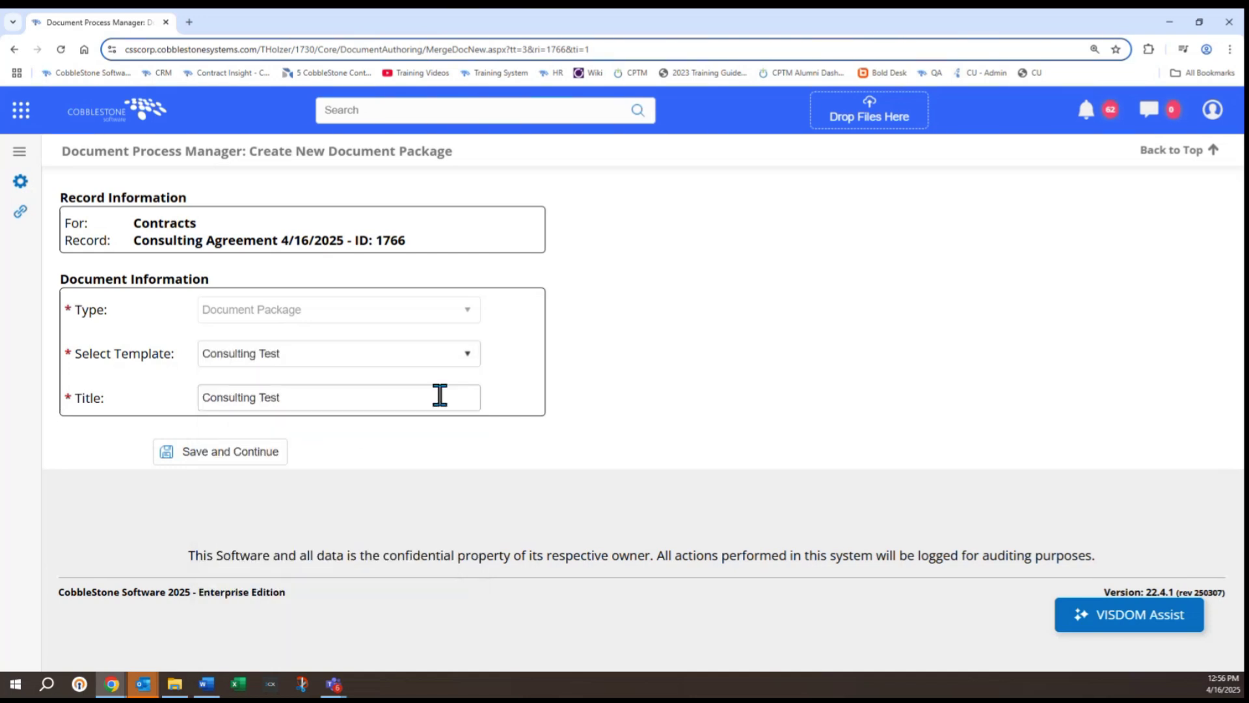
left_click(419, 354)
left_click(399, 397)
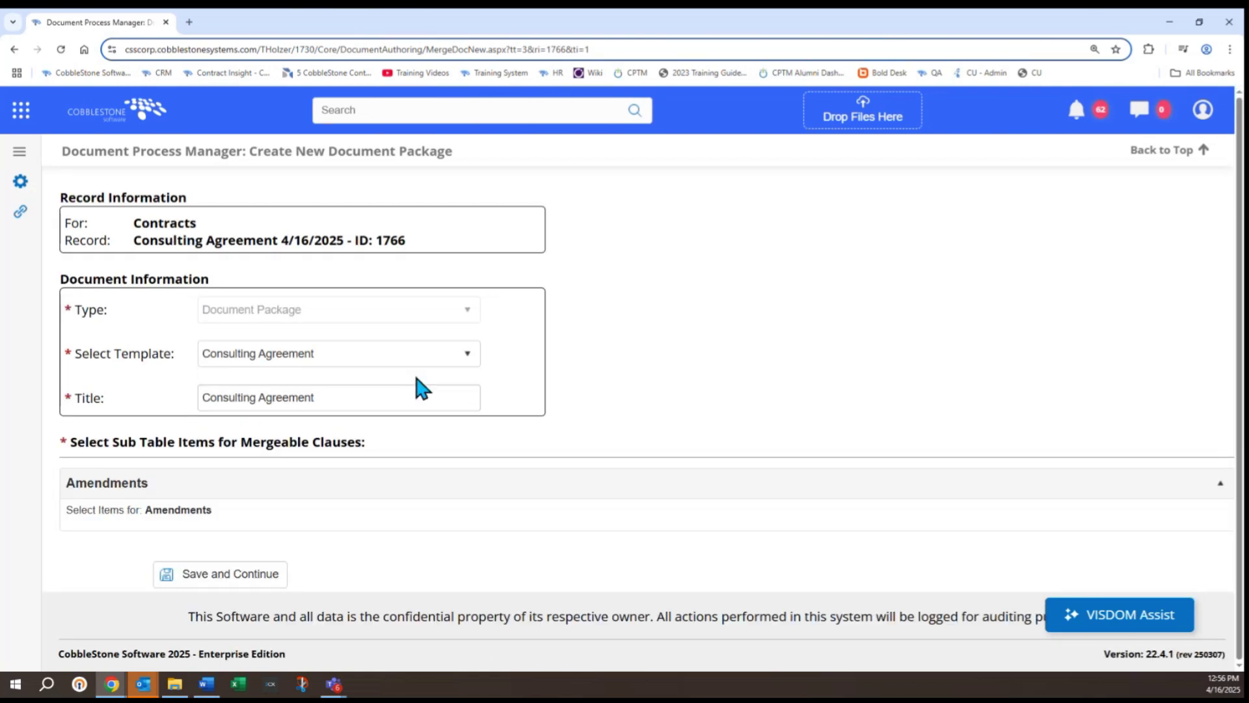
left_click(213, 576)
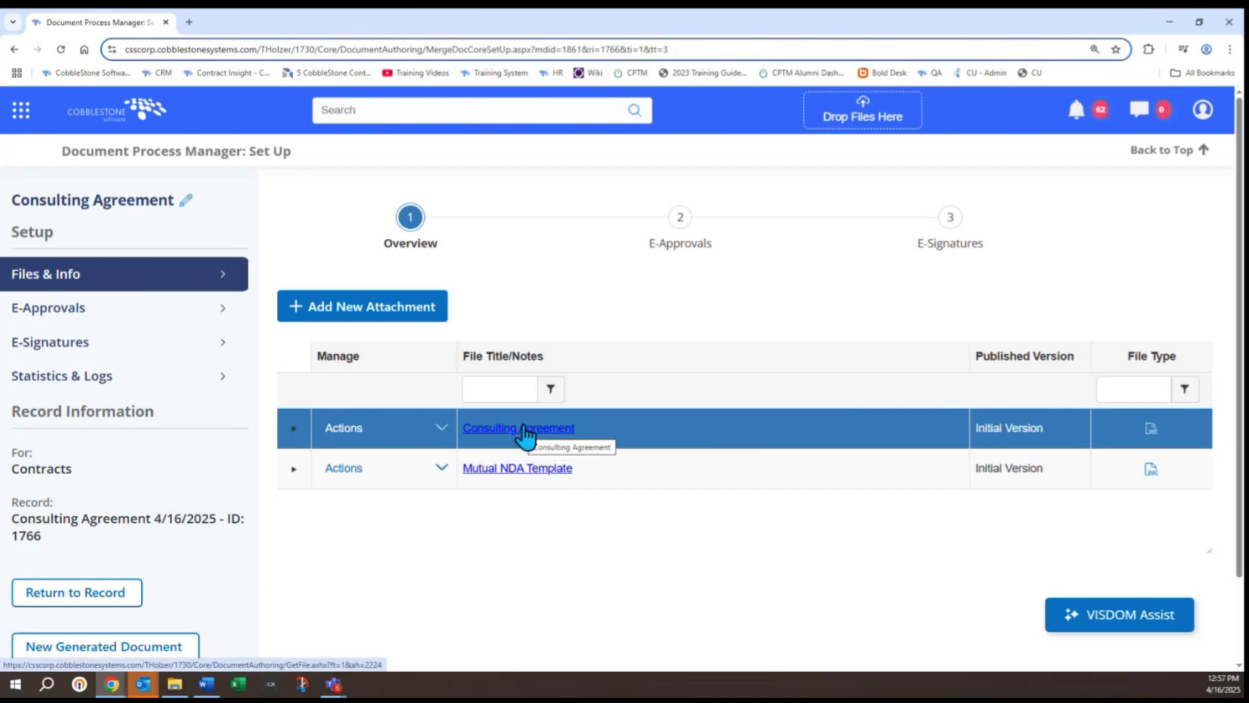
- Auto-attach the published version of the package's Consulting Agreement file to the record details as DOCX
triple_click(93, 148)
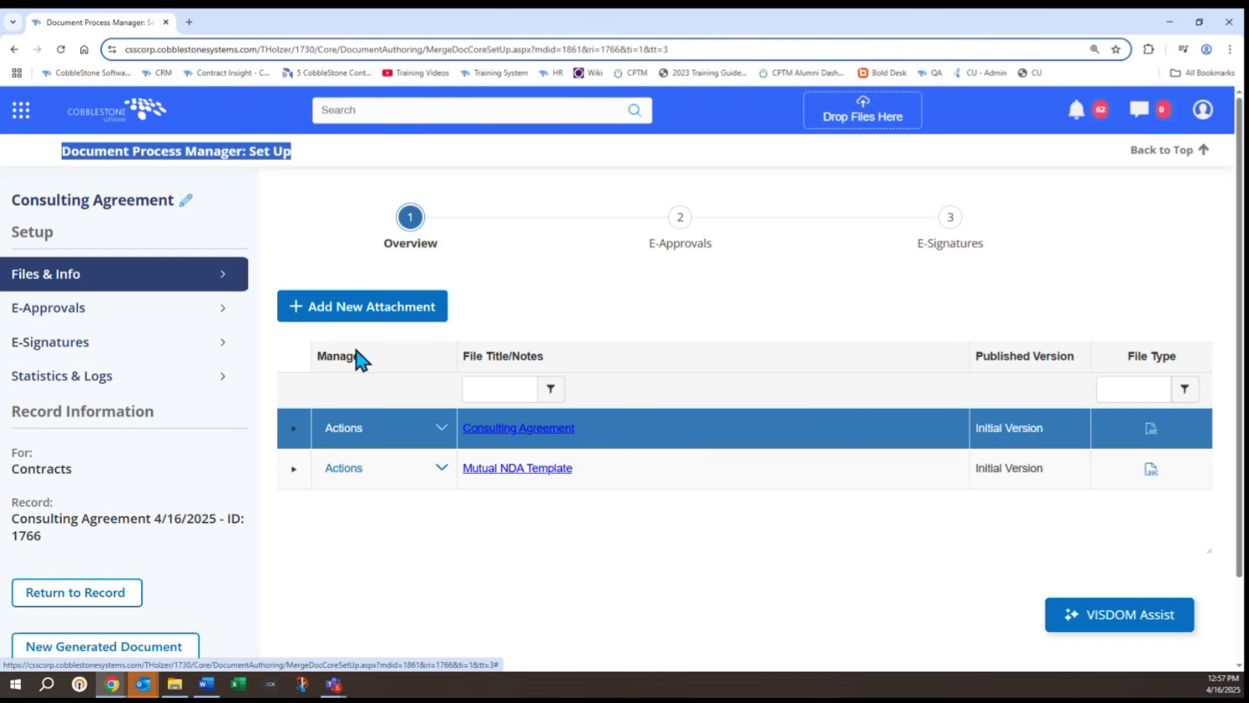
left_click(442, 428)
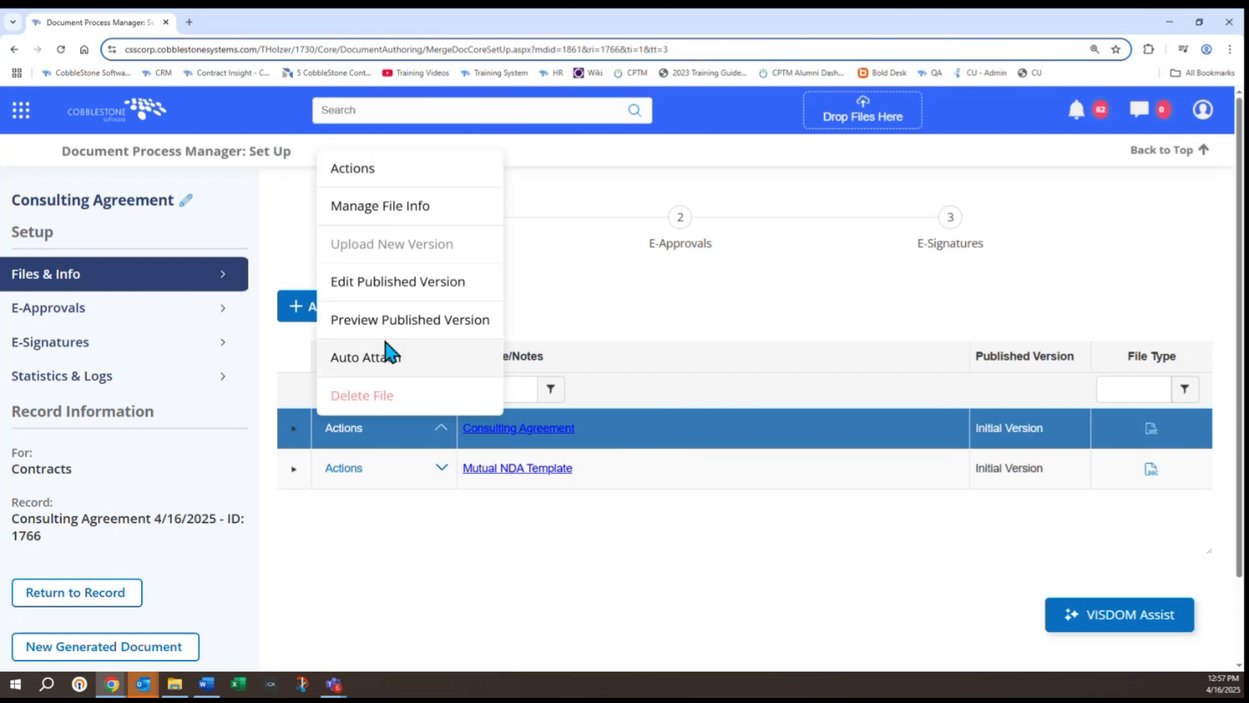
left_click(385, 357)
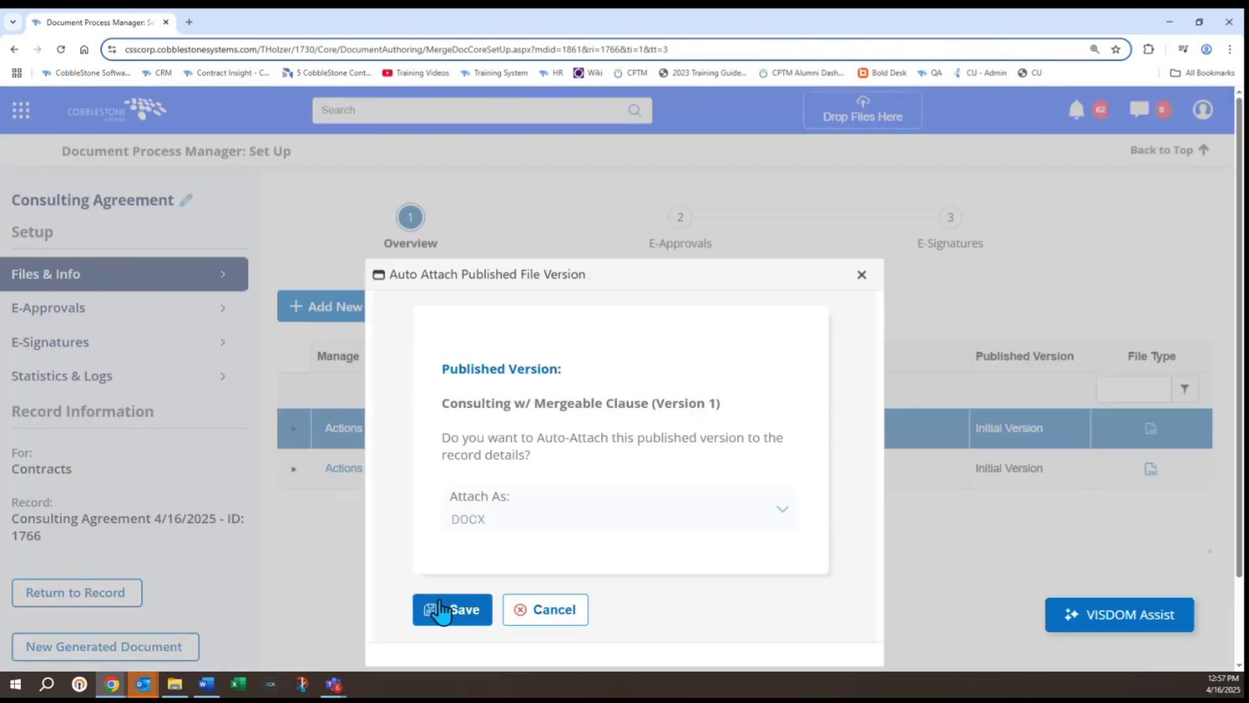
left_click(433, 608)
left_click(480, 612)
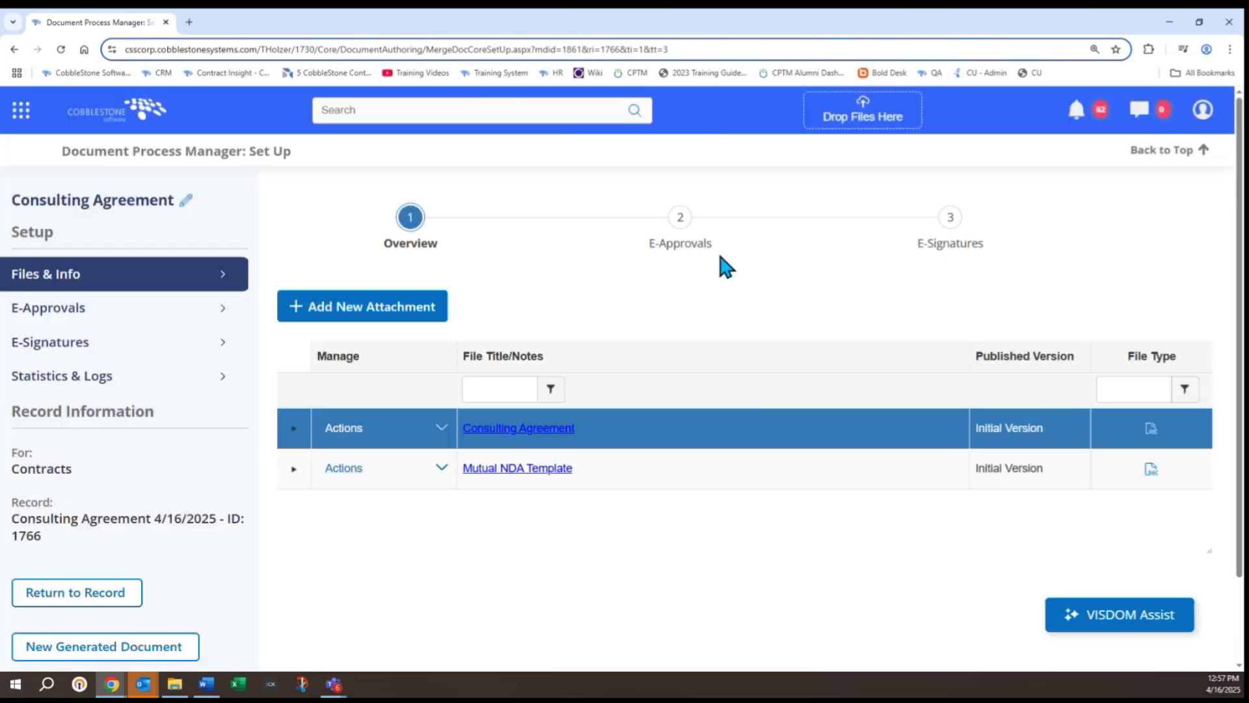
- Expand the Consulting Agreement file's versions and review the actions offered for the file and for its published version
left_click(632, 420)
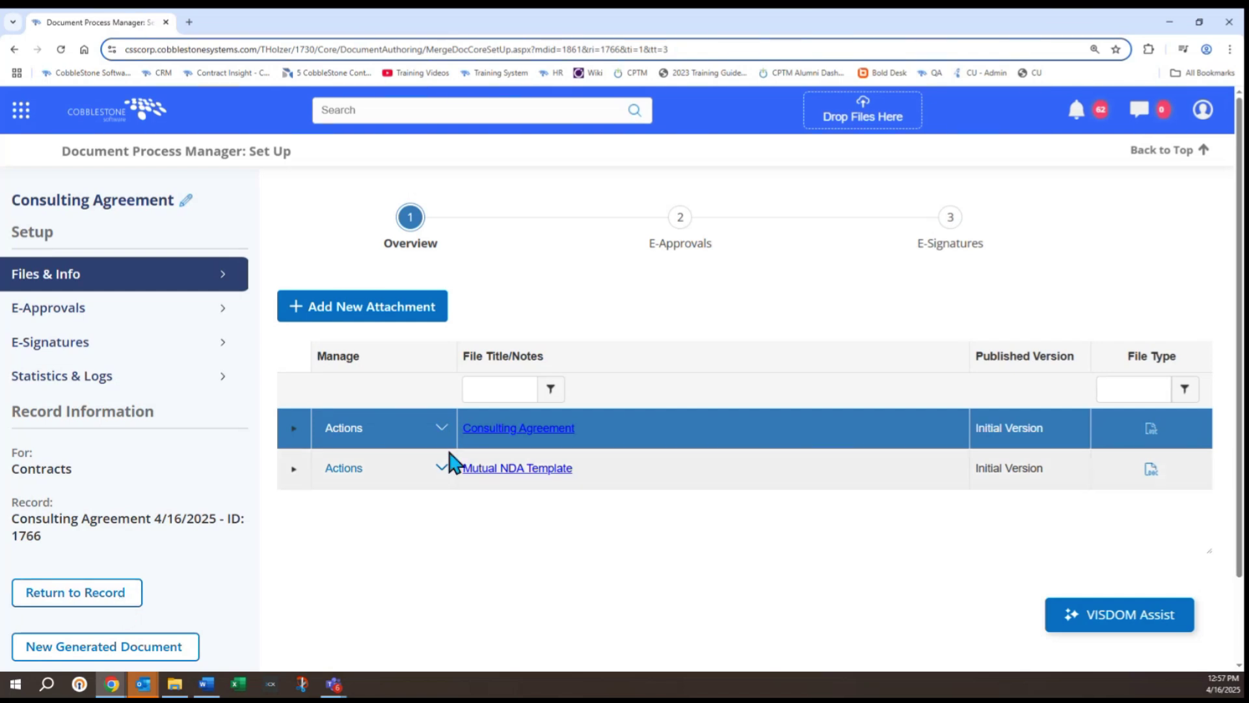
left_click(294, 433)
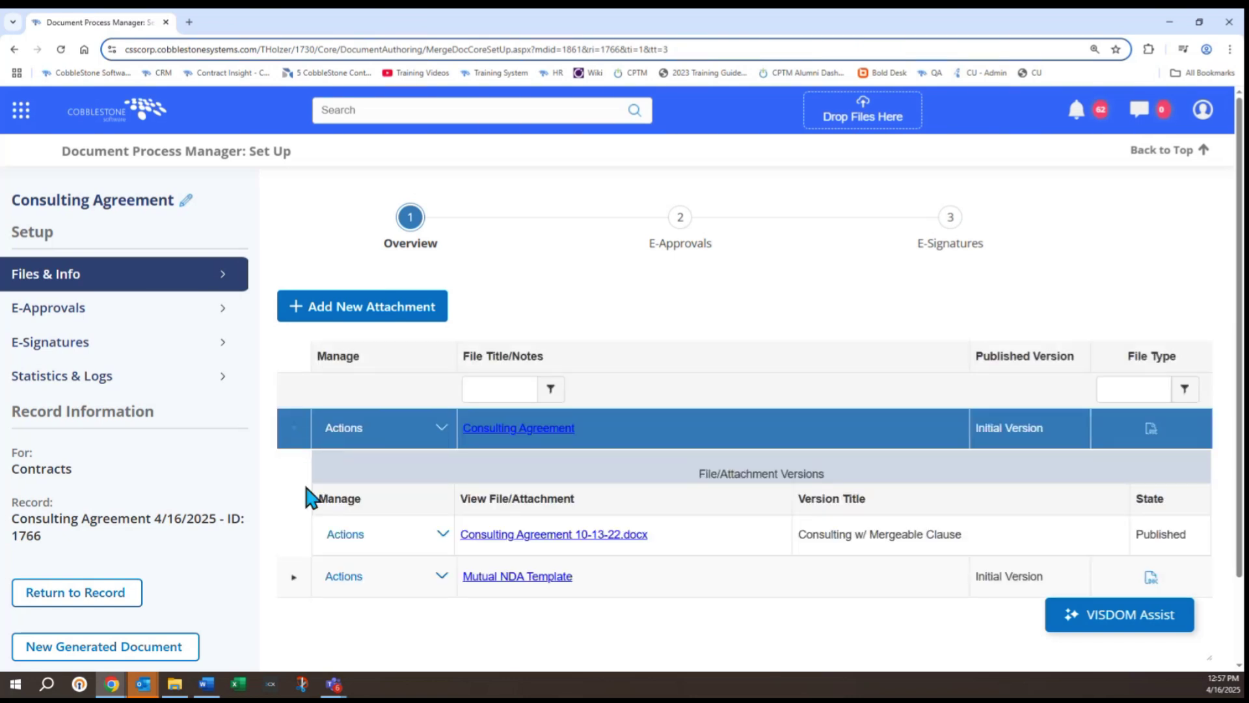
left_click(284, 437)
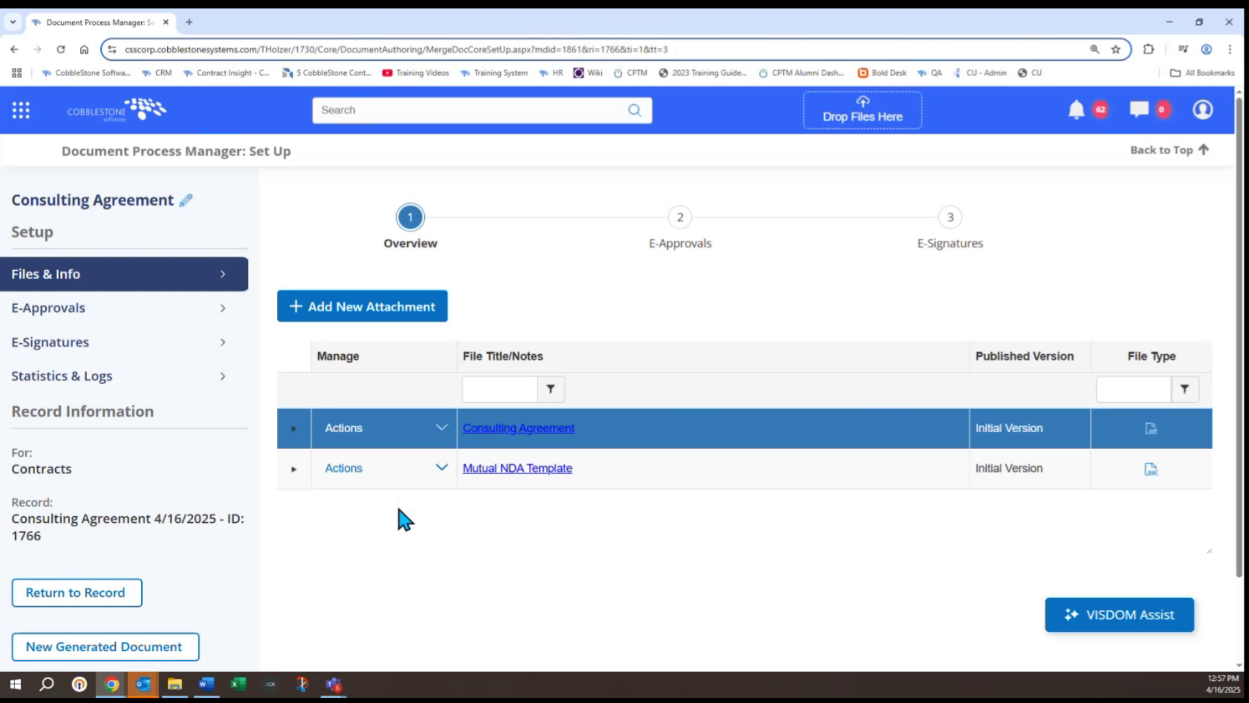
left_click(296, 430)
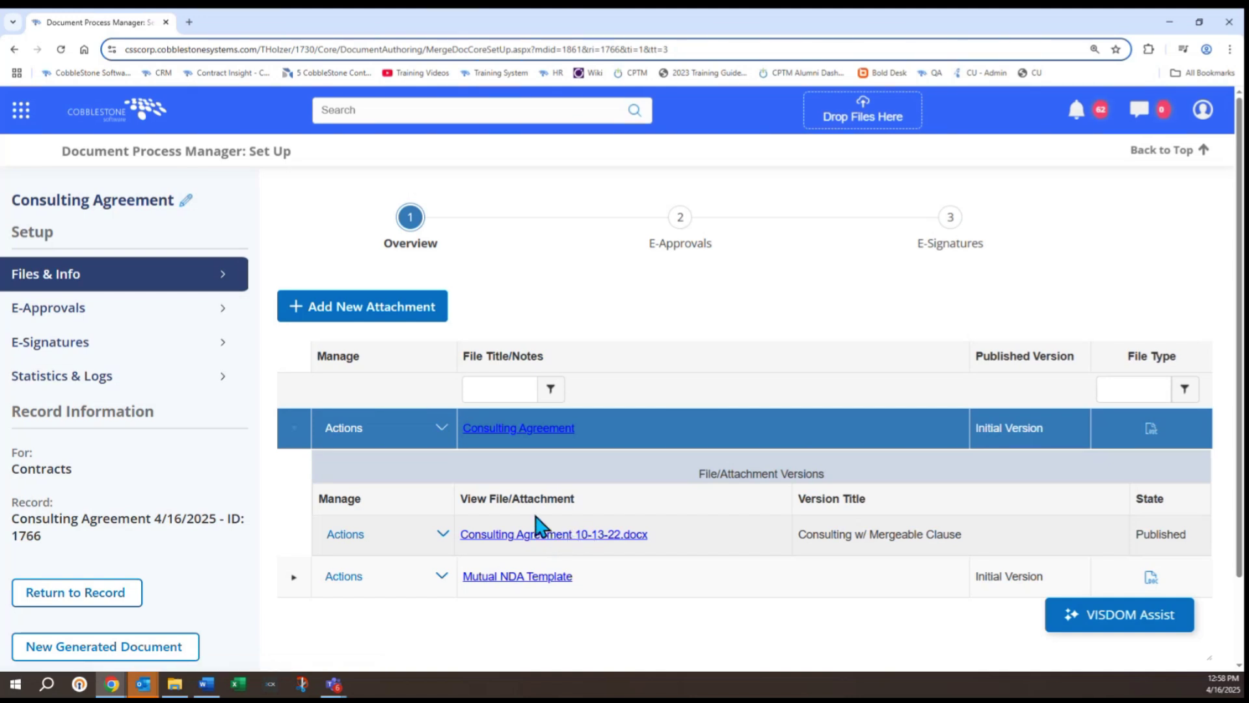
left_click(441, 428)
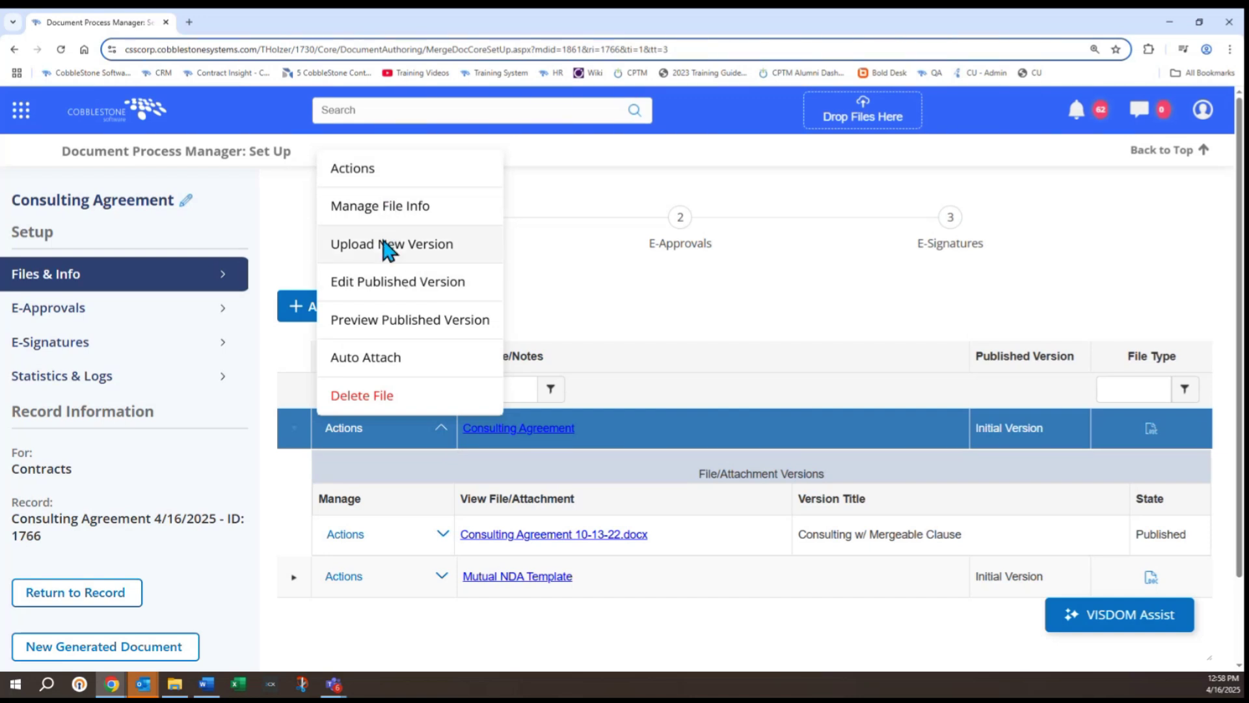
left_click(443, 535)
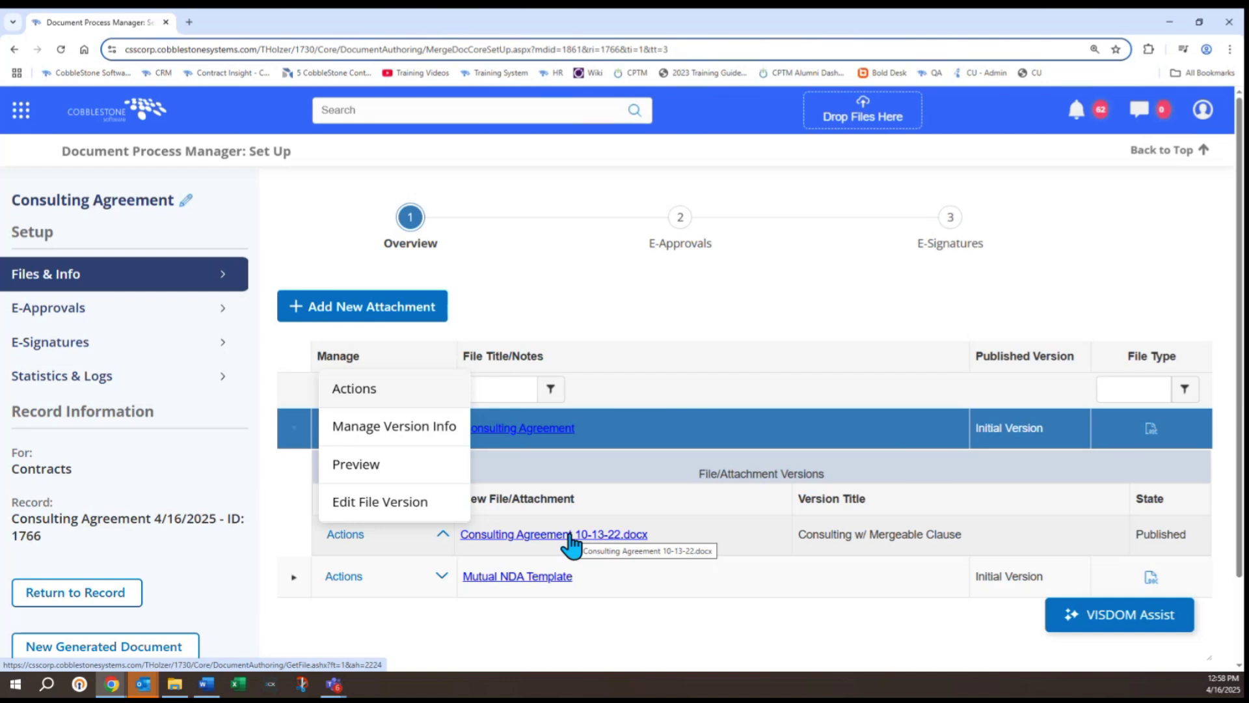
left_click(573, 265)
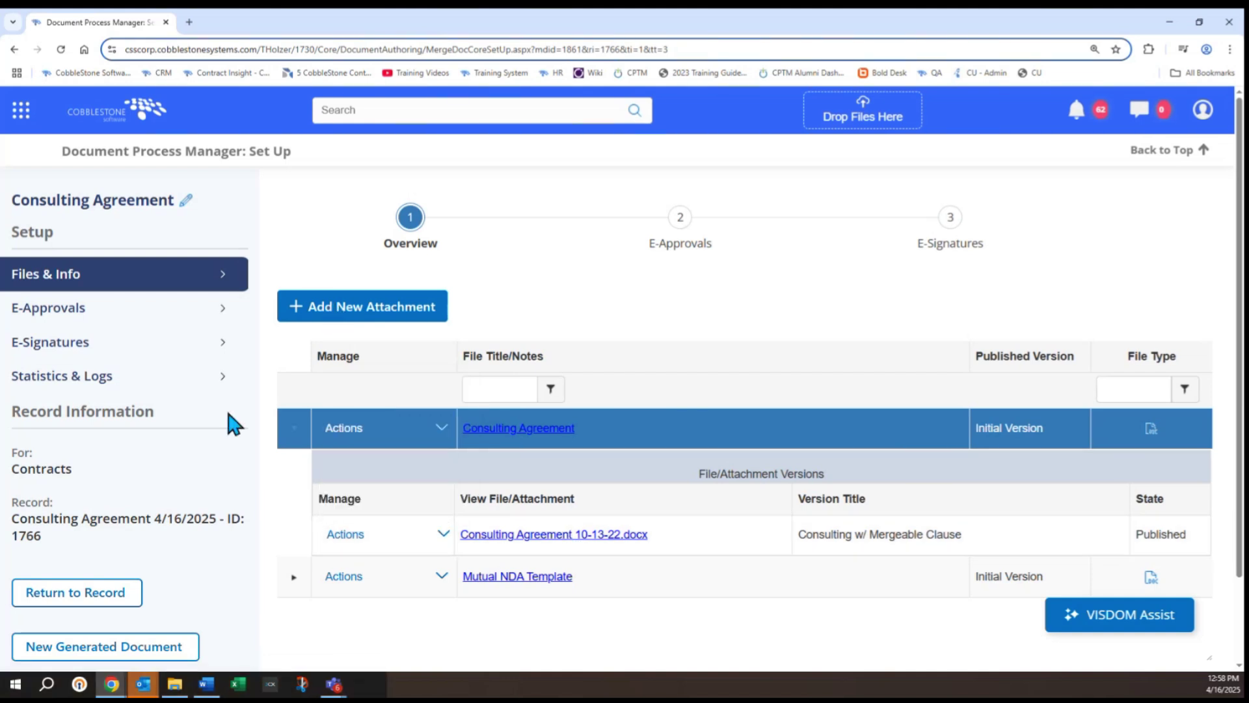
- Return to the contract record's attachments, then download and open the Consulting Agreement 10-13-22.docx auto-attached from Document Authoring
left_click(119, 593)
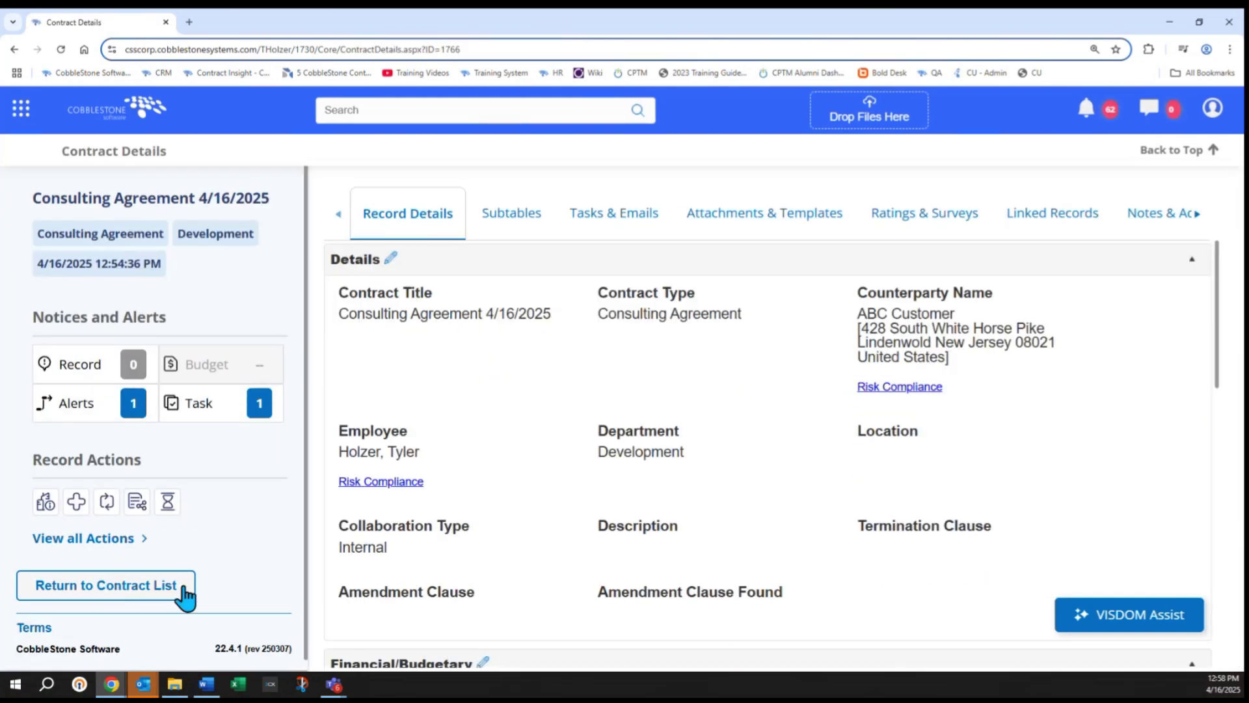
left_click(746, 221)
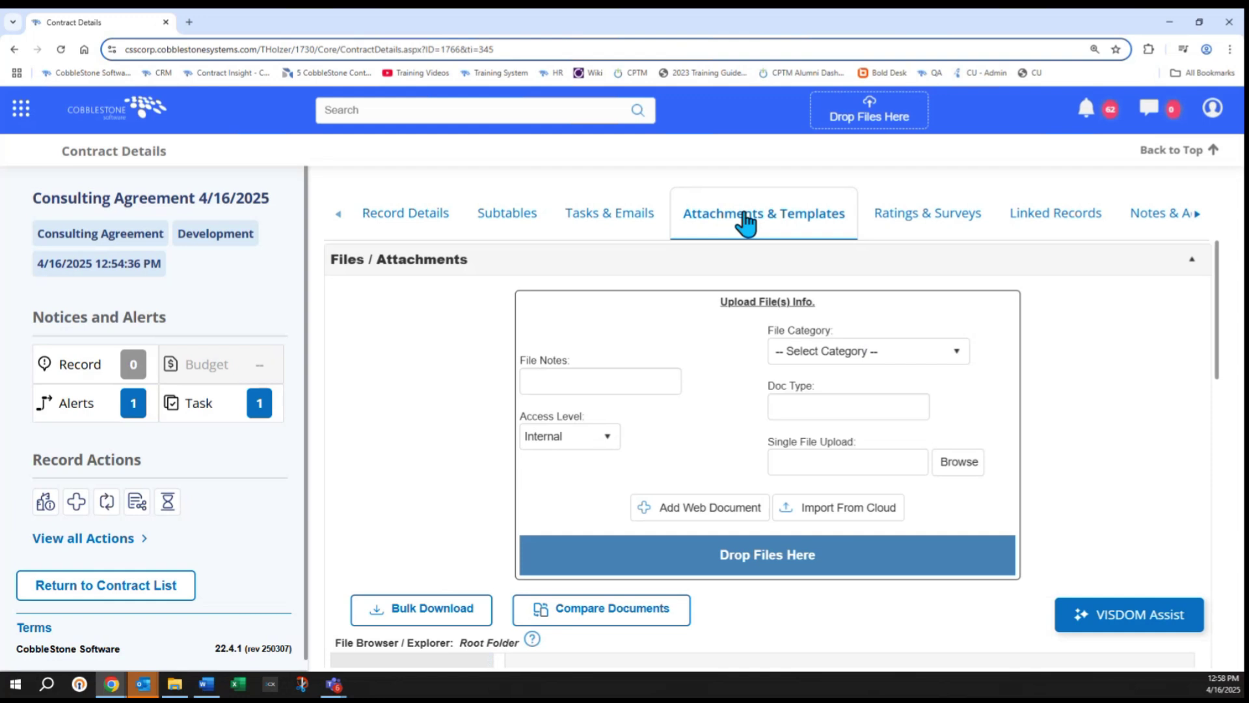
scroll(371, 455, "down", 5)
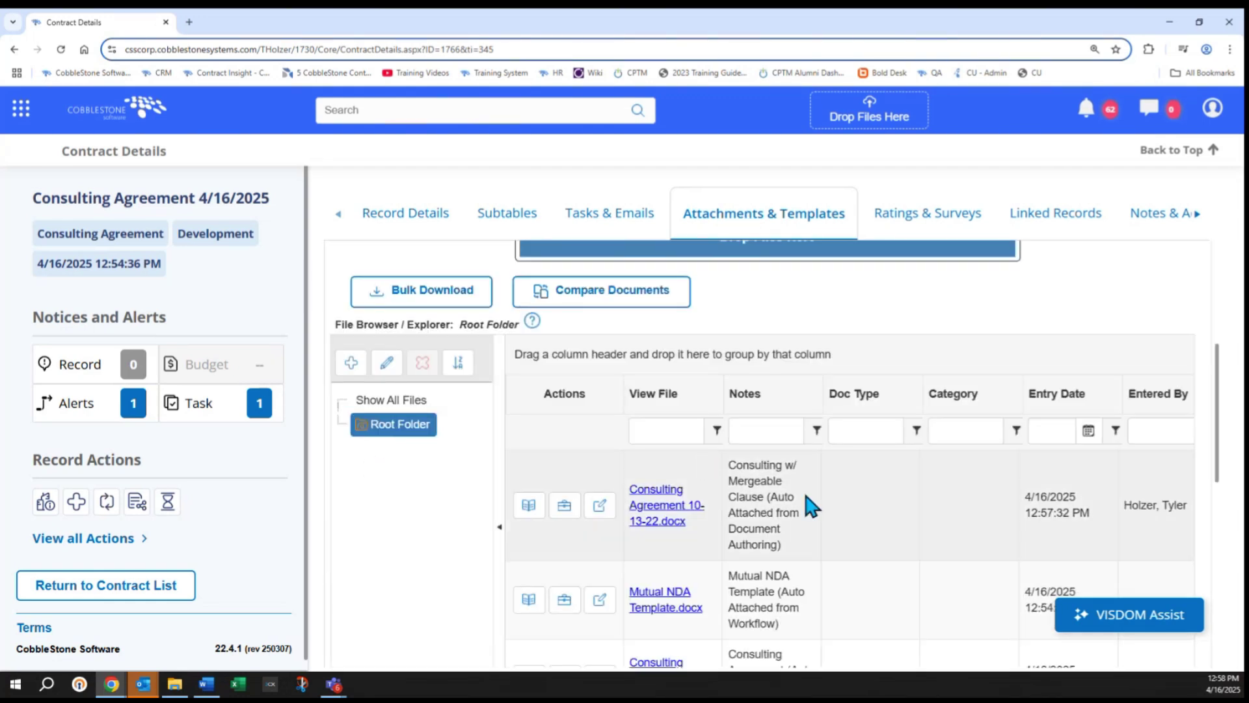
left_click(809, 522)
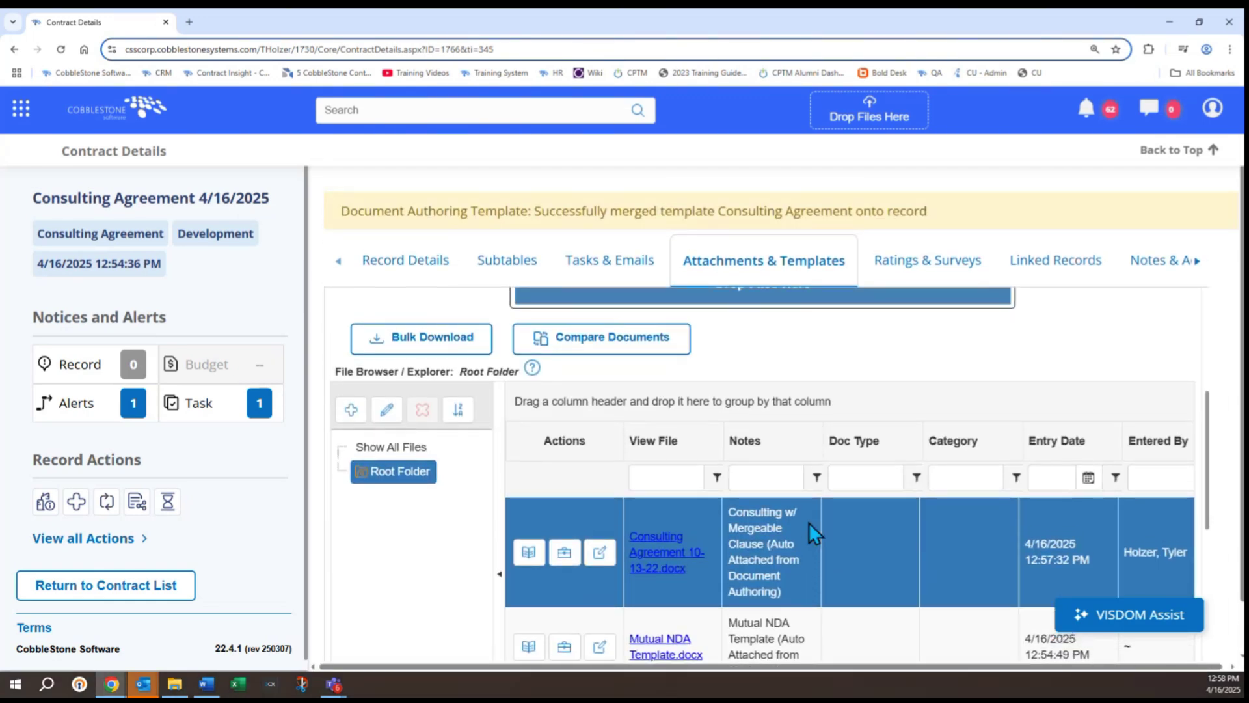
left_click(655, 558)
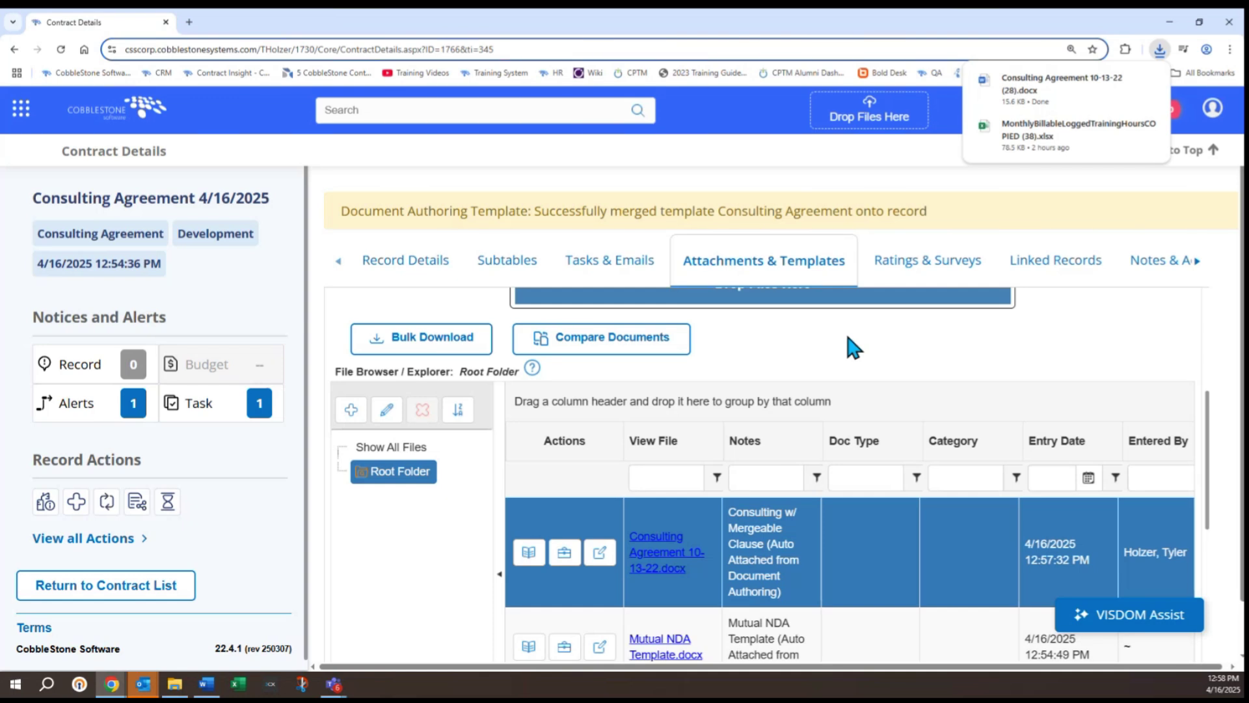
left_click(1021, 78)
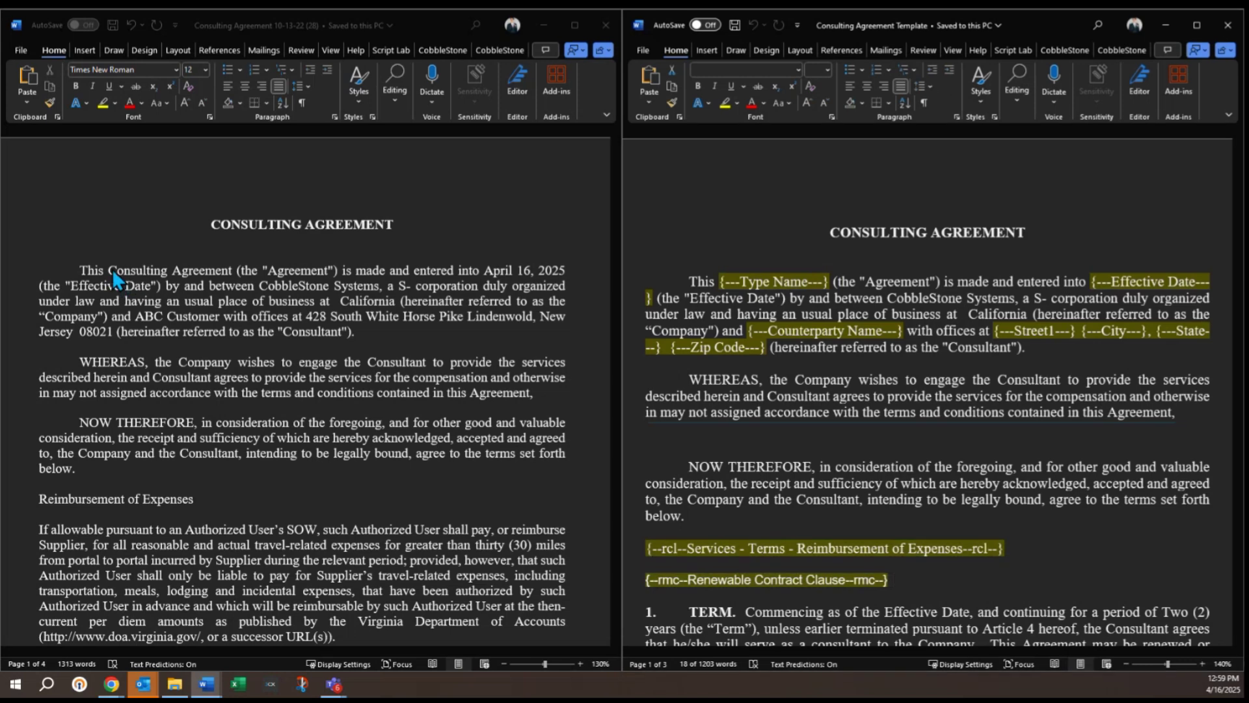
- Compare the merged agreement's opening paragraph with the template's type name, effective date, counterparty and address merge fields
double_click(138, 275)
left_click_drag(139, 278, 202, 273)
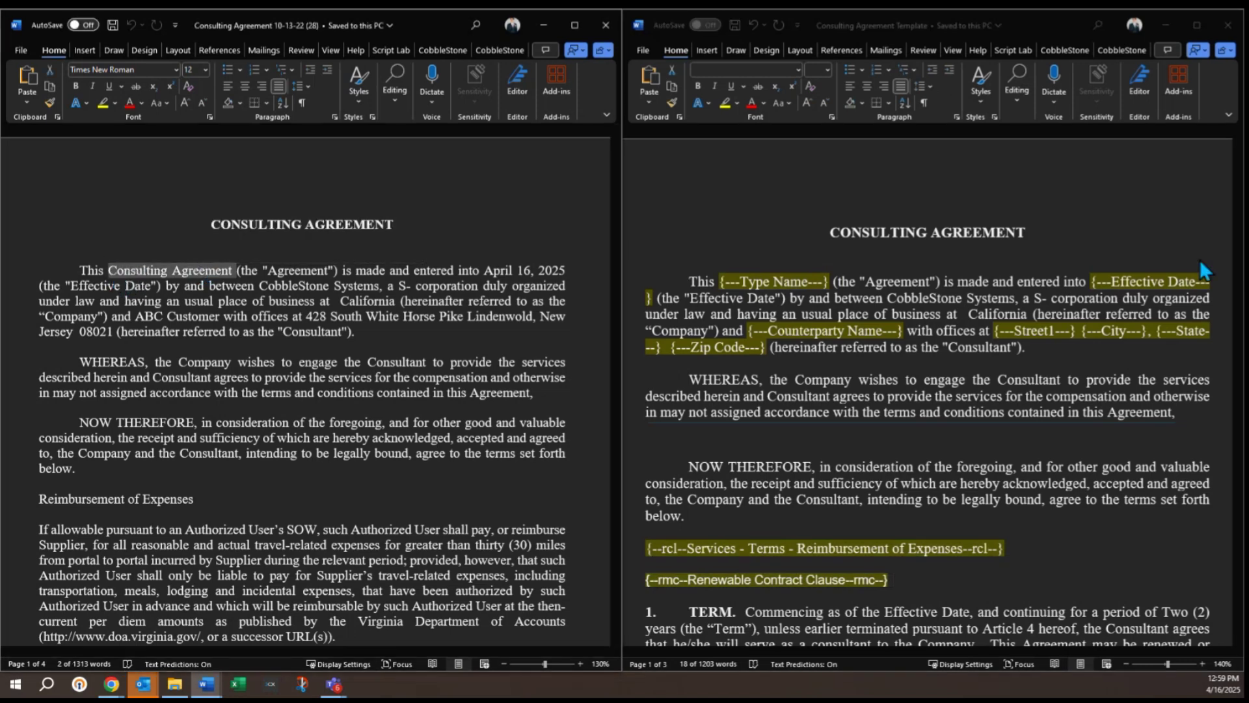
left_click_drag(489, 269, 562, 255)
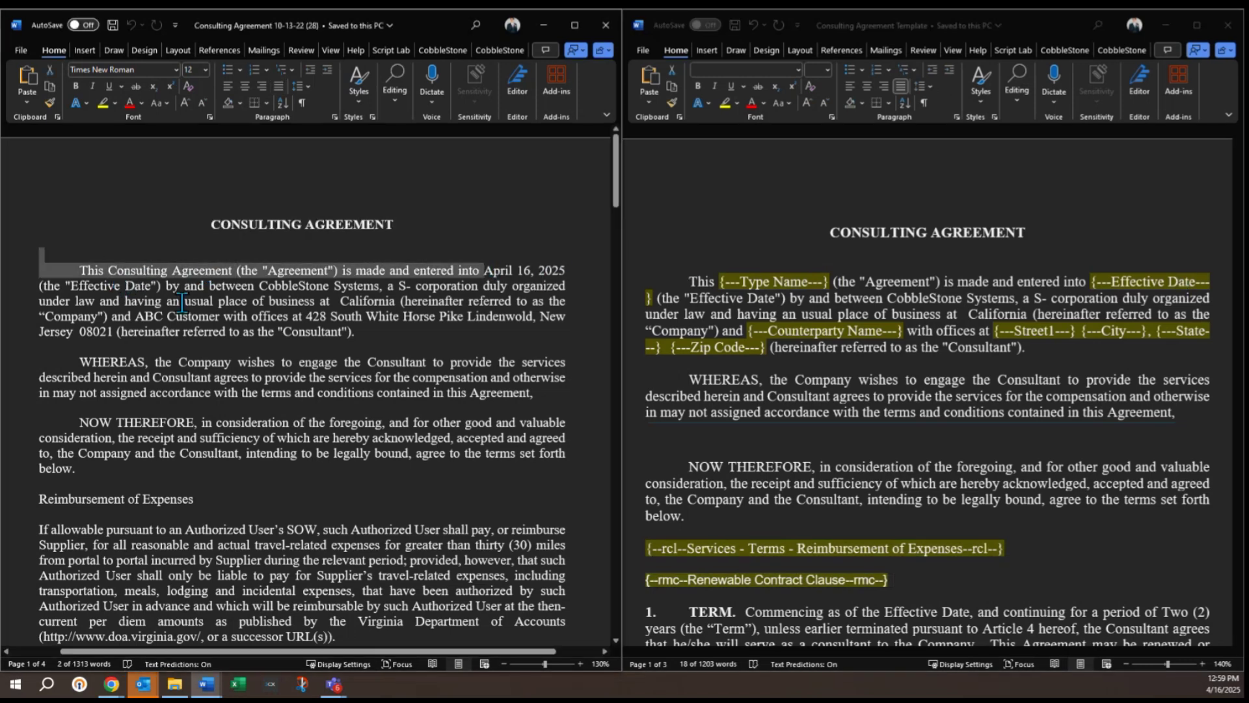
left_click_drag(139, 306, 387, 330)
- Compare the template's Services - Terms - Reimbursement of Expenses clause tag with the corresponding clause text in the merged agreement
scroll(862, 354, "down", 4)
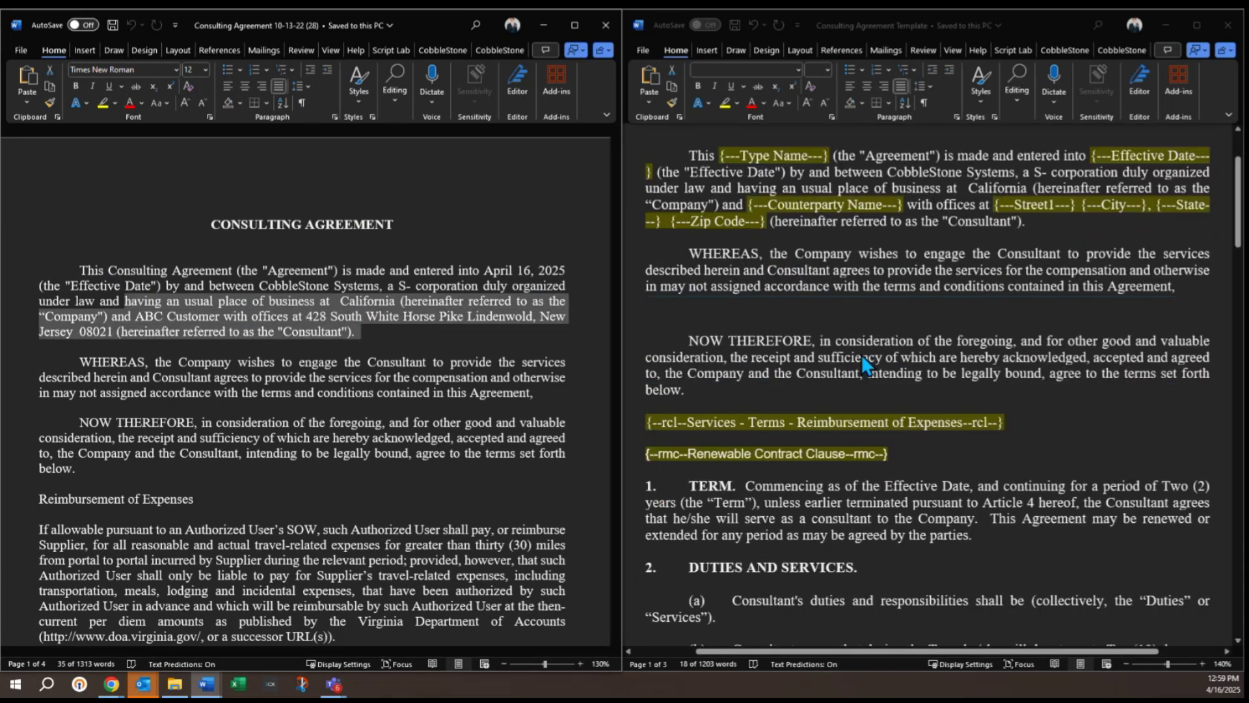
left_click(891, 370)
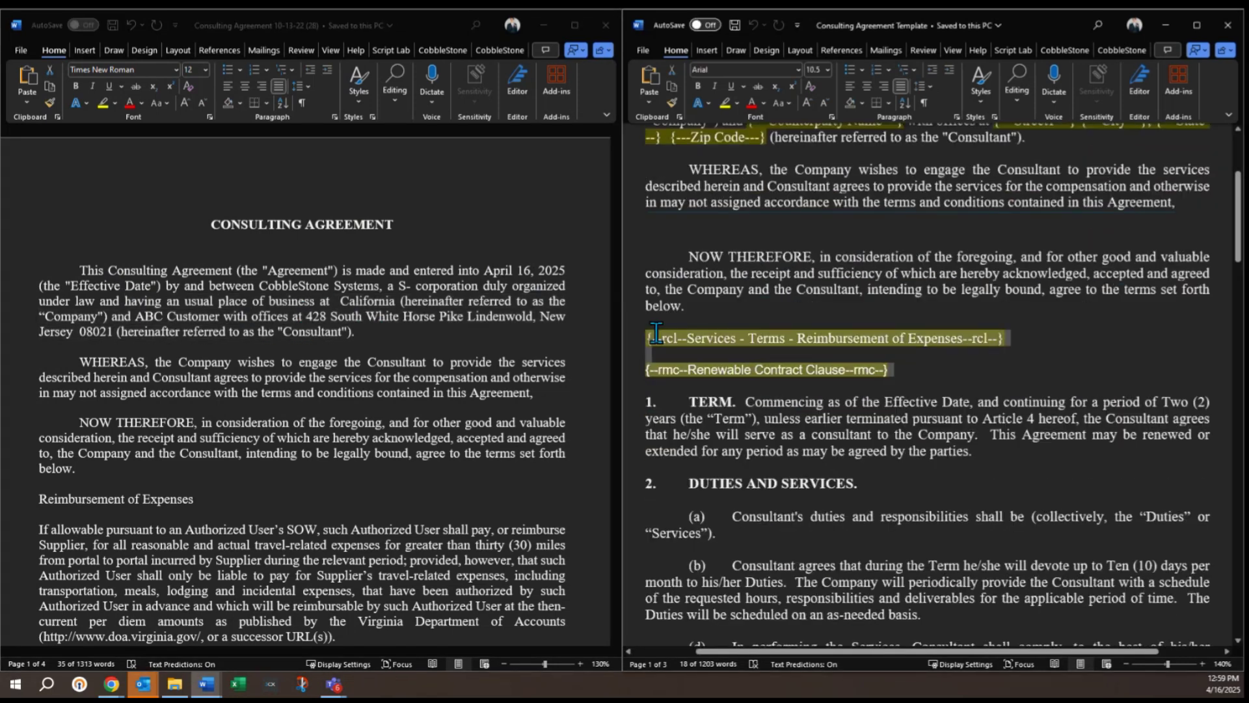
left_click(428, 387)
scroll(428, 387, "down", 3)
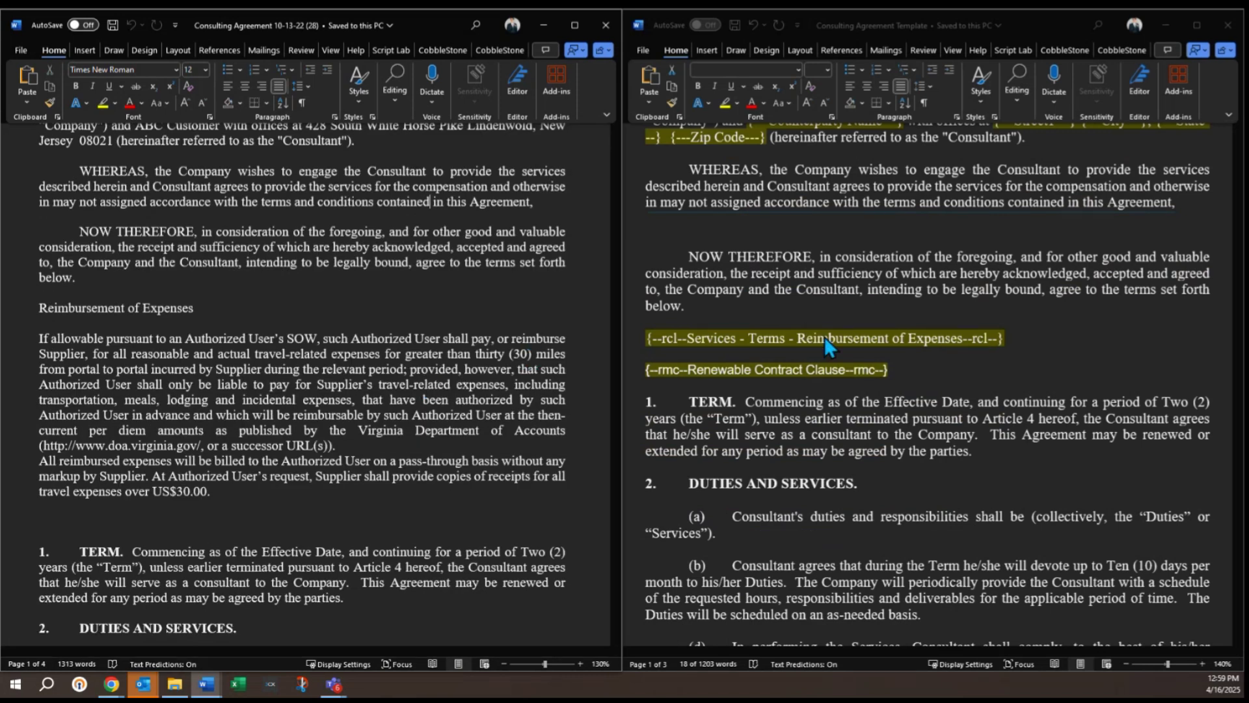
left_click(825, 337)
triple_click(825, 337)
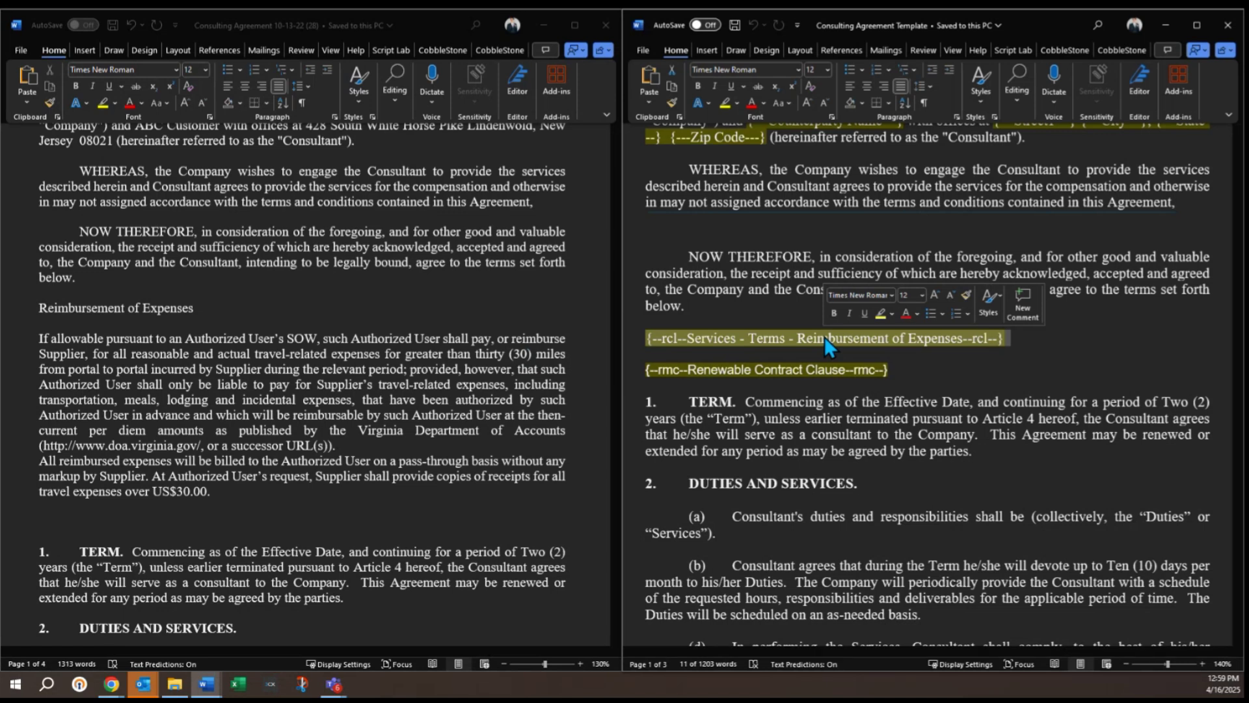
left_click_drag(229, 496, 26, 306)
- Check the template's Renewable Contract Clause tag against the same place in the merged agreement, then review both documents' opening paragraphs
triple_click(742, 368)
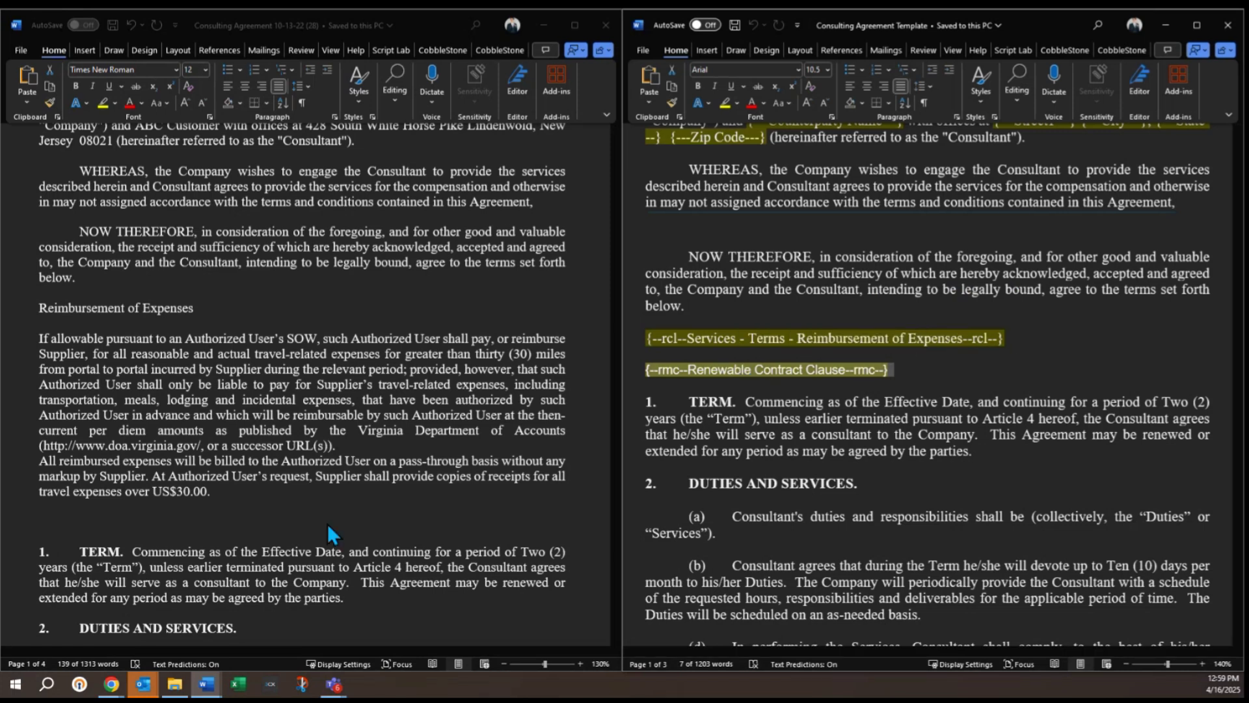
left_click(165, 529)
left_click(192, 435)
scroll(192, 434, "up", 3)
scroll(193, 435, "up", 1)
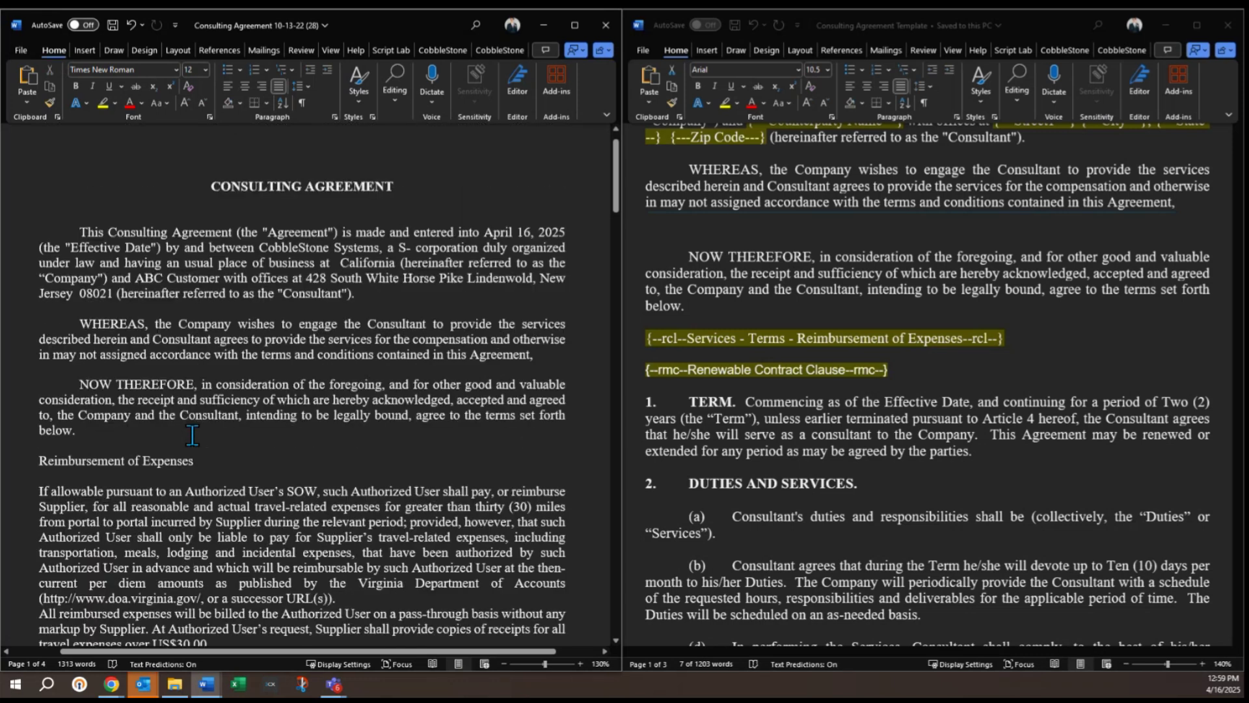
scroll(193, 434, "up", 1)
scroll(810, 394, "up", 5)
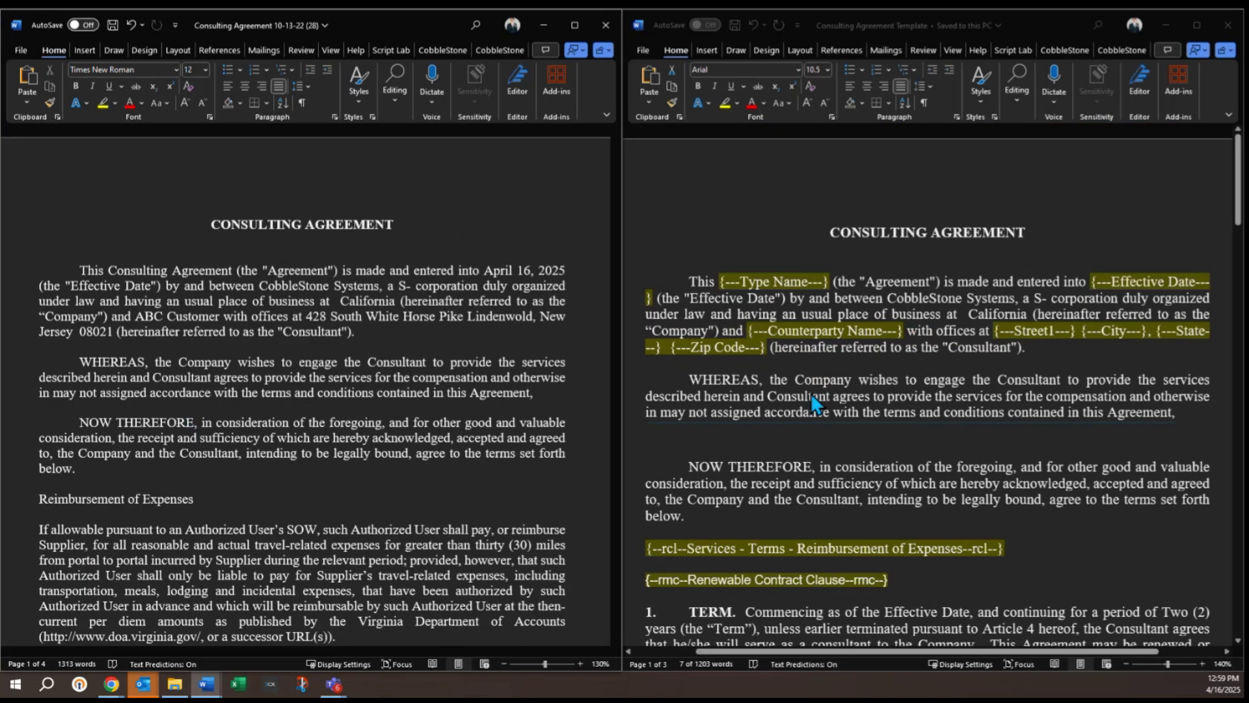